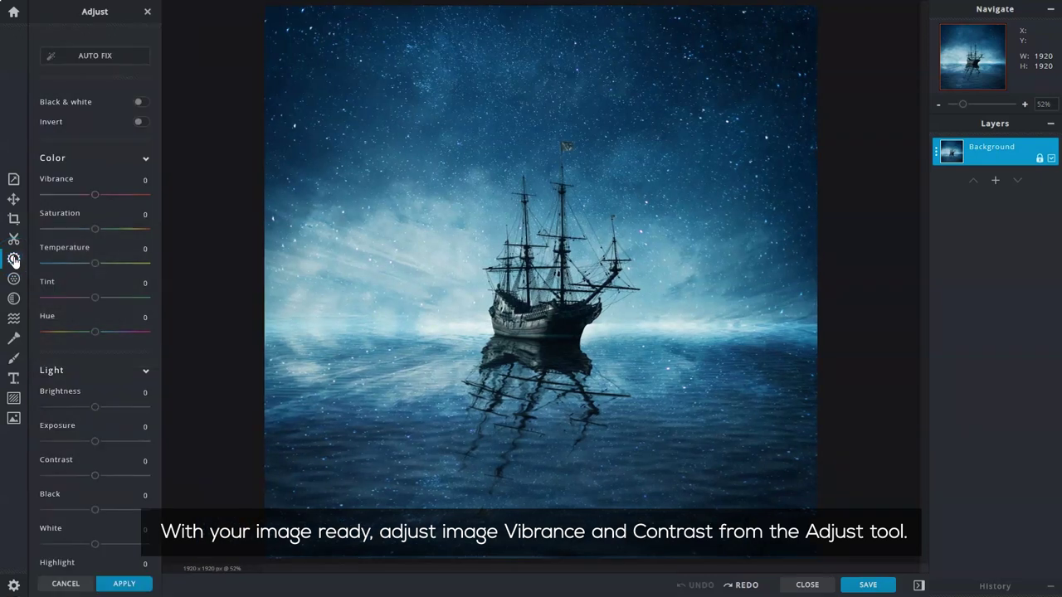
# Adjust the background image's colour and light with vibrance 32 and contrast 20.
pyautogui.moveTo(93, 197); pyautogui.dragTo(110, 200)
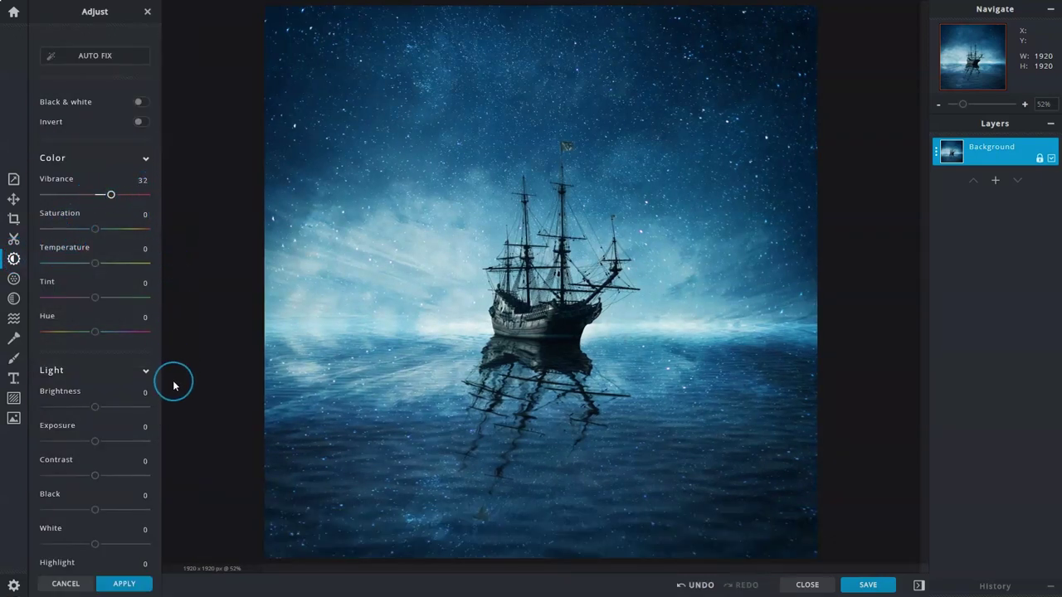
pyautogui.moveTo(95, 475); pyautogui.dragTo(104, 478)
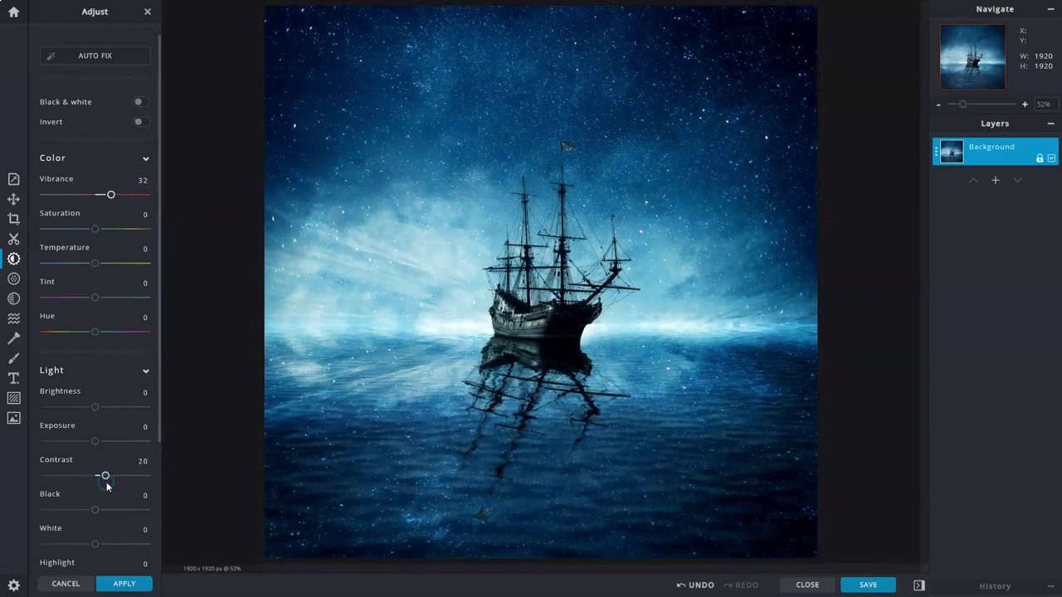
# Filter the background image with vignette 40 and glamour 15 to darken the area around the ship.
pyautogui.click(14, 279)
pyautogui.moveTo(94, 302); pyautogui.dragTo(116, 307)
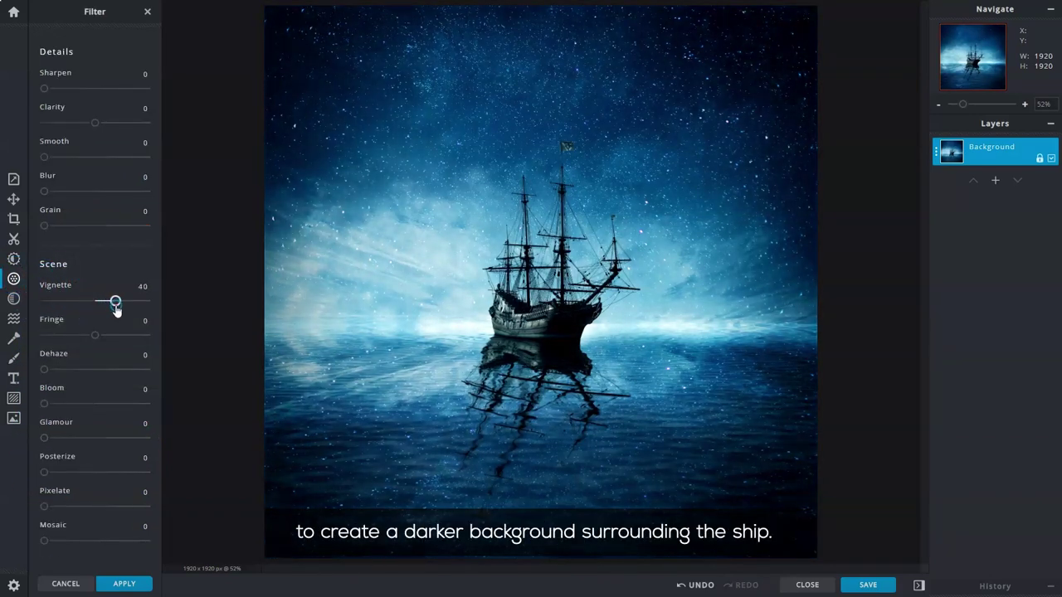
pyautogui.moveTo(46, 439); pyautogui.dragTo(61, 439)
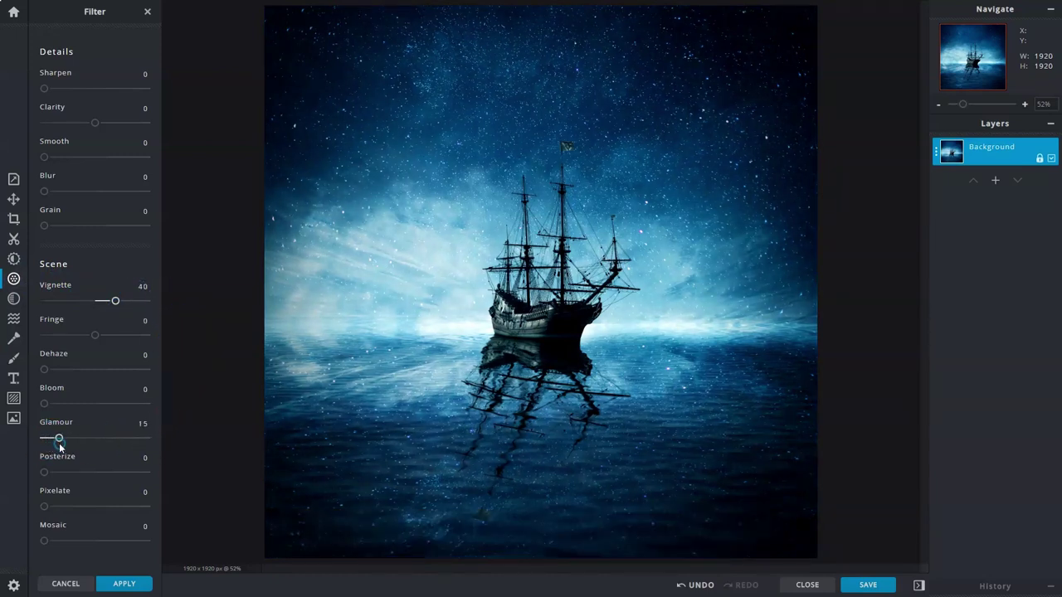
# Add moon.jpg to the current document as a new layer.
pyautogui.click(13, 419)
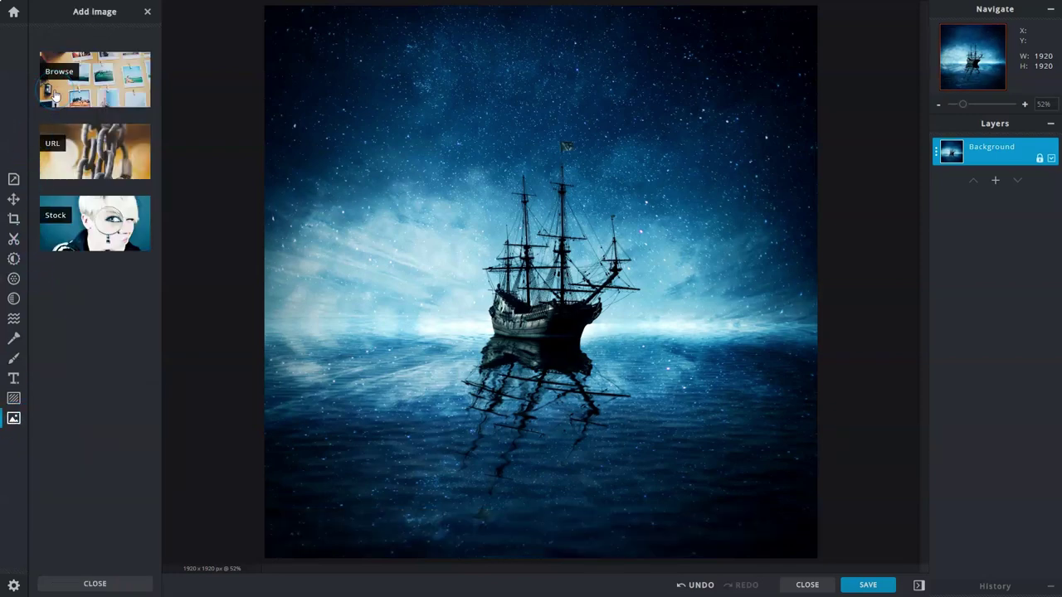
pyautogui.click(55, 94)
pyautogui.click(251, 88)
pyautogui.click(432, 282)
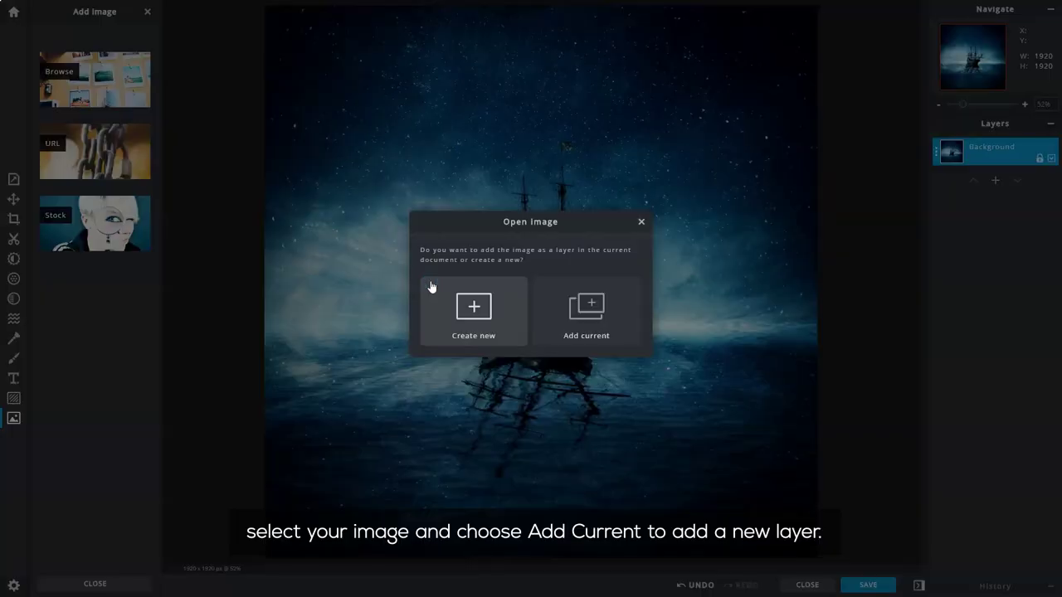
pyautogui.click(551, 304)
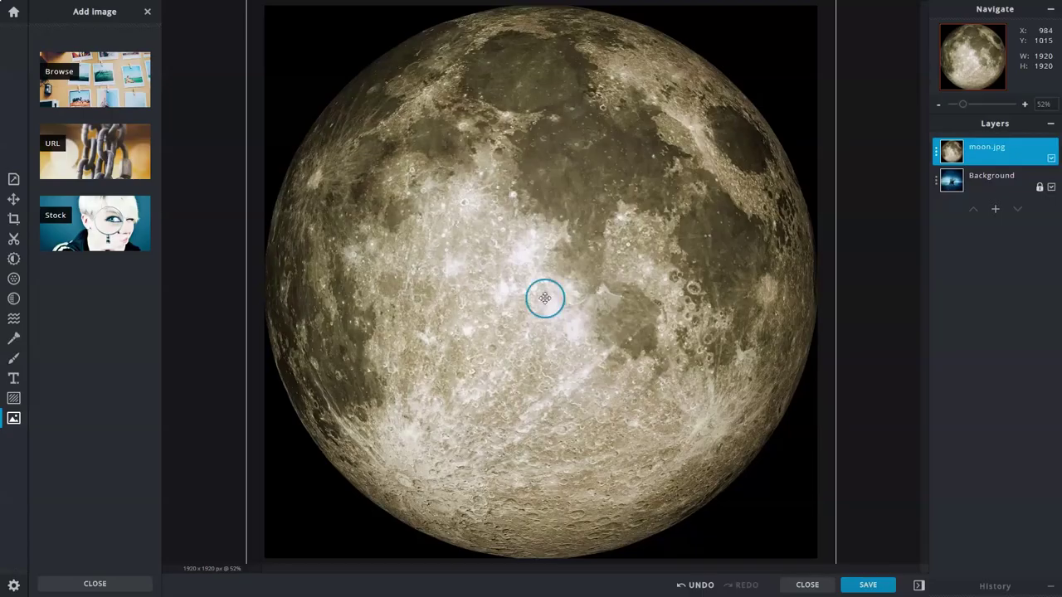
# Resize the moon layer to a width of 1200 px and centre it horizontally against the canvas's upper edge.
pyautogui.click(13, 200)
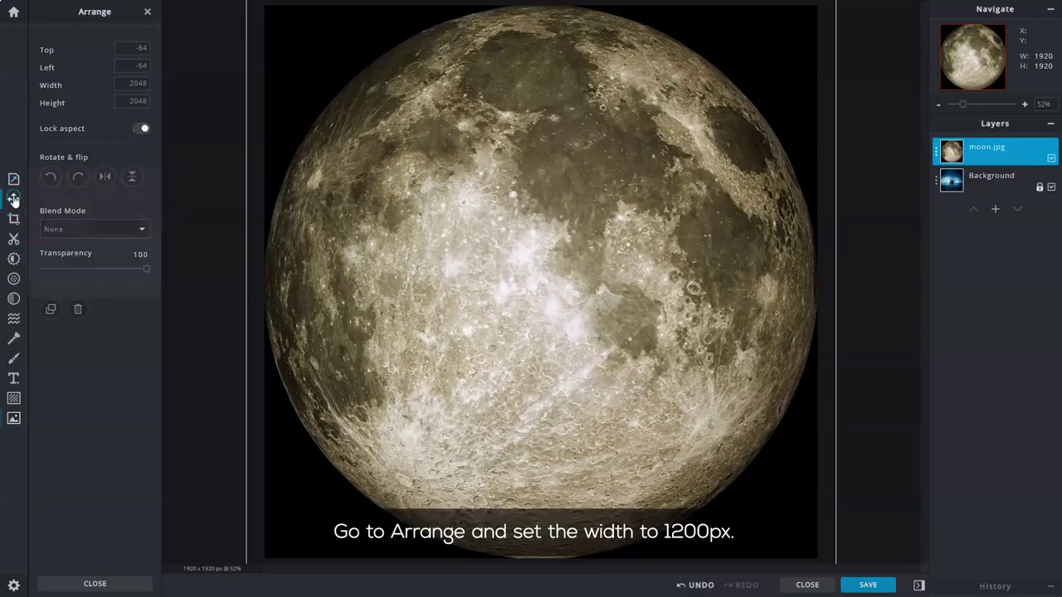
pyautogui.doubleClick(146, 83)
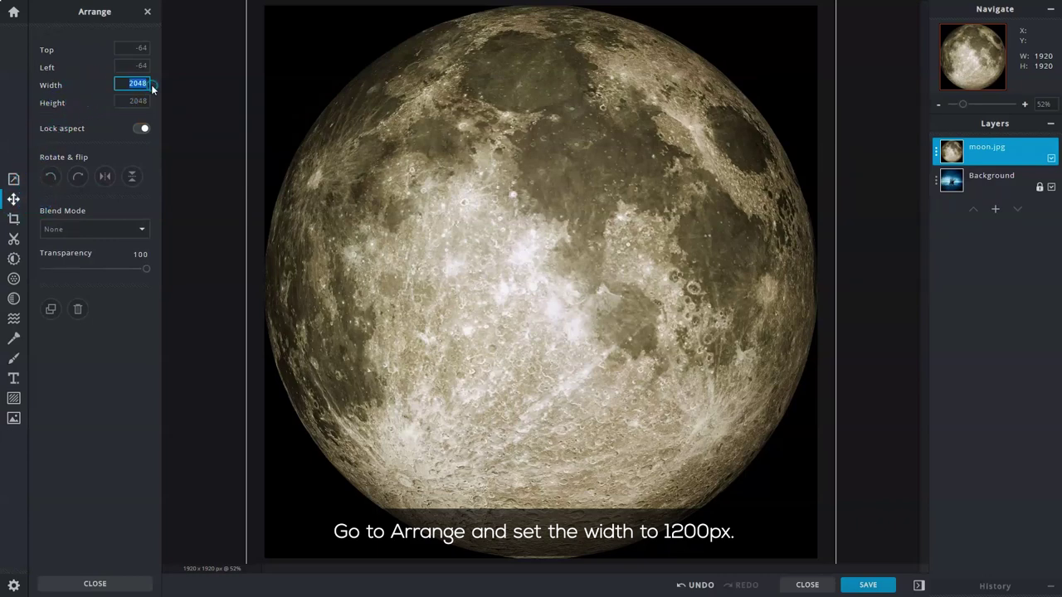
pyautogui.write('1200')
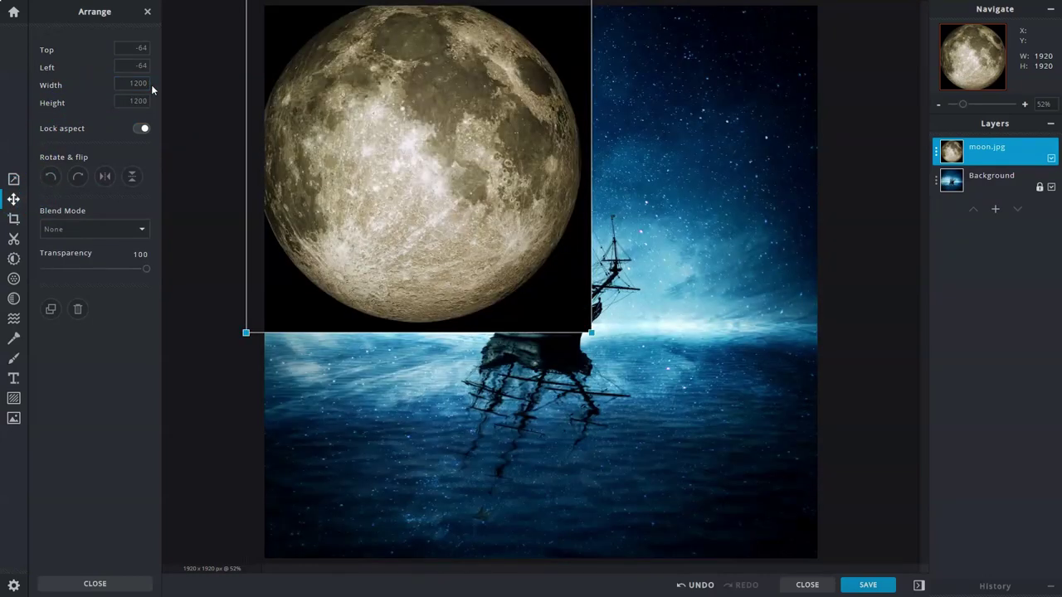
pyautogui.moveTo(348, 177); pyautogui.dragTo(472, 196)
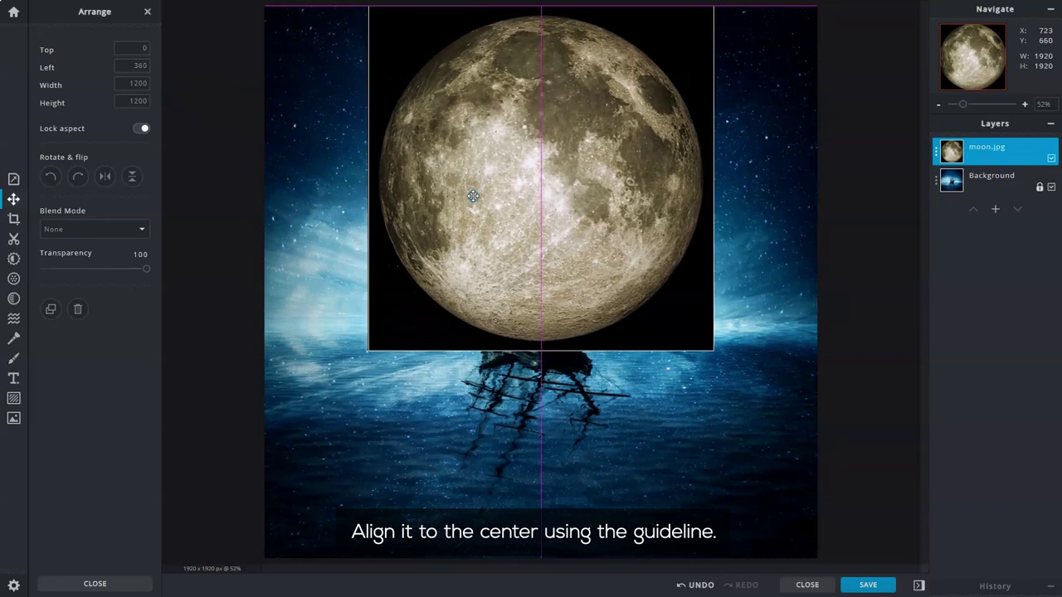
# Set the moon layer's blend mode to Screen.
pyautogui.click(936, 153)
pyautogui.click(918, 197)
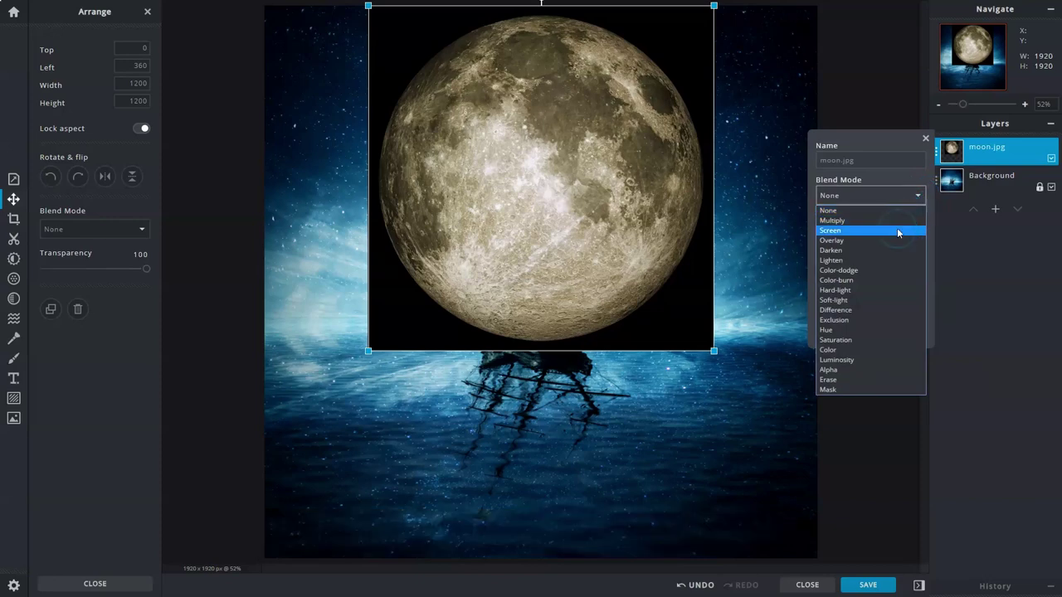
pyautogui.click(897, 231)
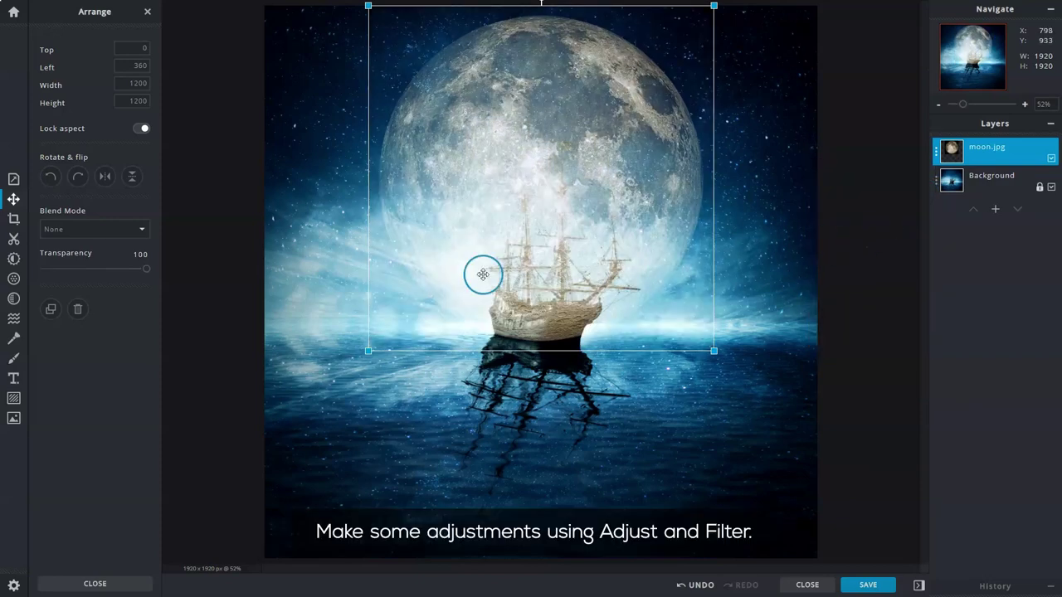
# Adjust the moon layer with vibrance -40, saturation -40, temperature -22, and brightness, exposure and contrast each at 30.
pyautogui.click(13, 260)
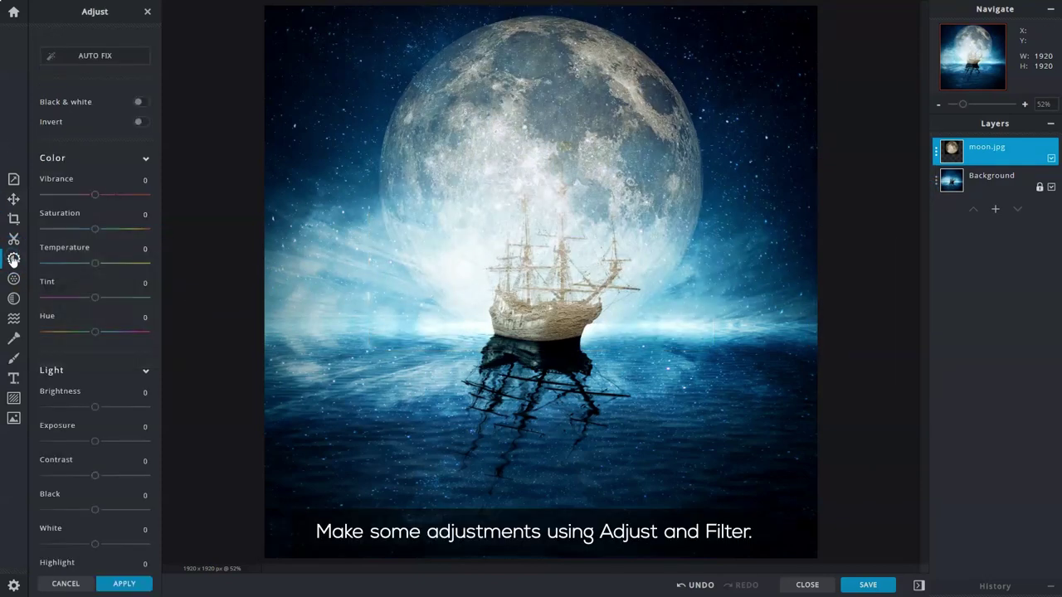
pyautogui.moveTo(95, 195); pyautogui.dragTo(79, 232)
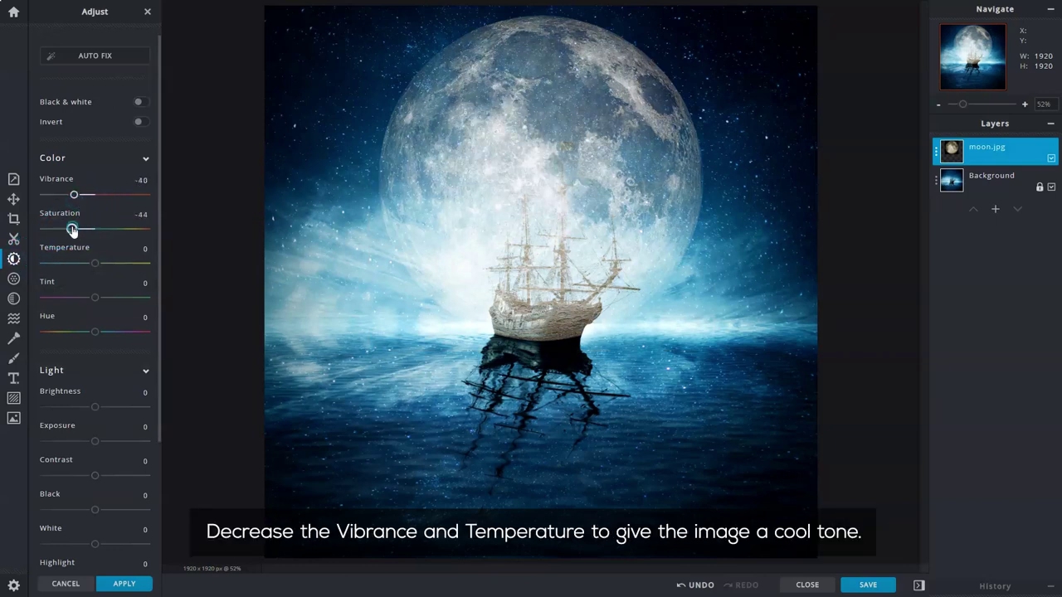
pyautogui.moveTo(95, 263); pyautogui.dragTo(83, 267)
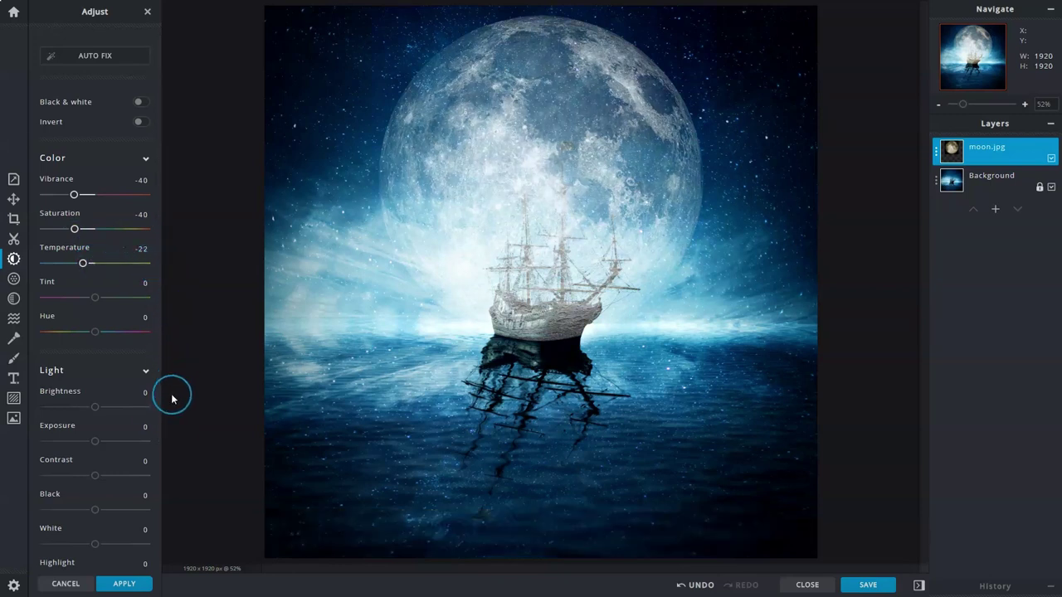
pyautogui.moveTo(95, 407); pyautogui.dragTo(107, 476)
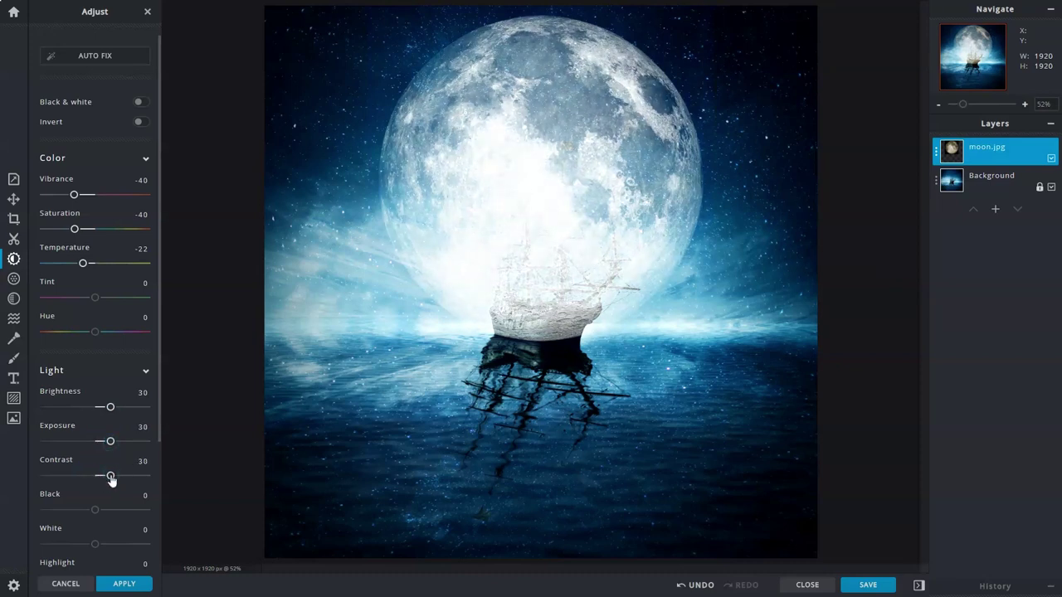
# Erase the moon layer over the ship using an eraser of 360 px size, 53% softness and 22% transparency.
pyautogui.click(13, 358)
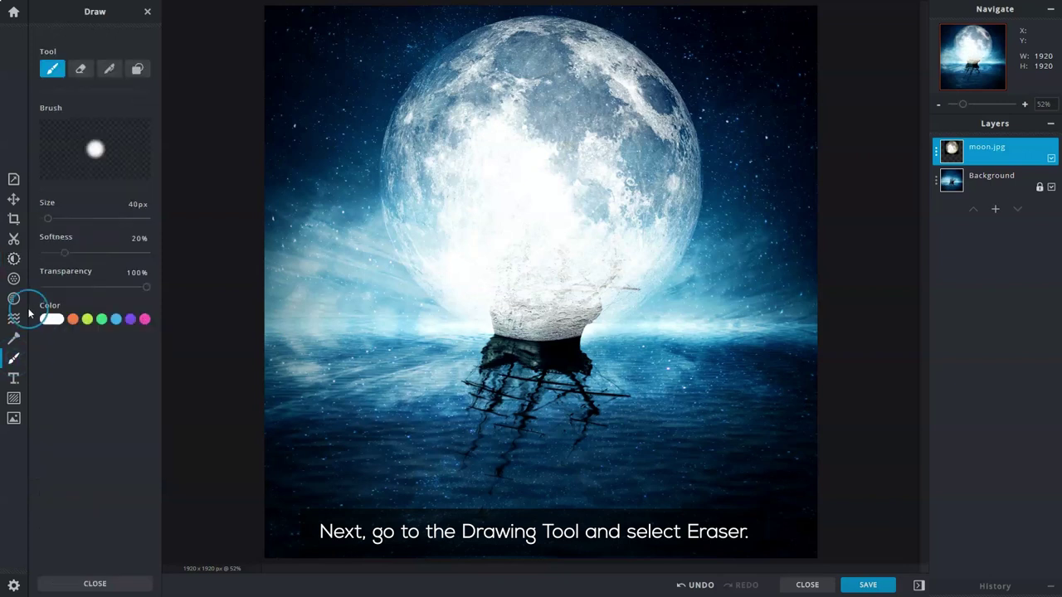
pyautogui.click(80, 71)
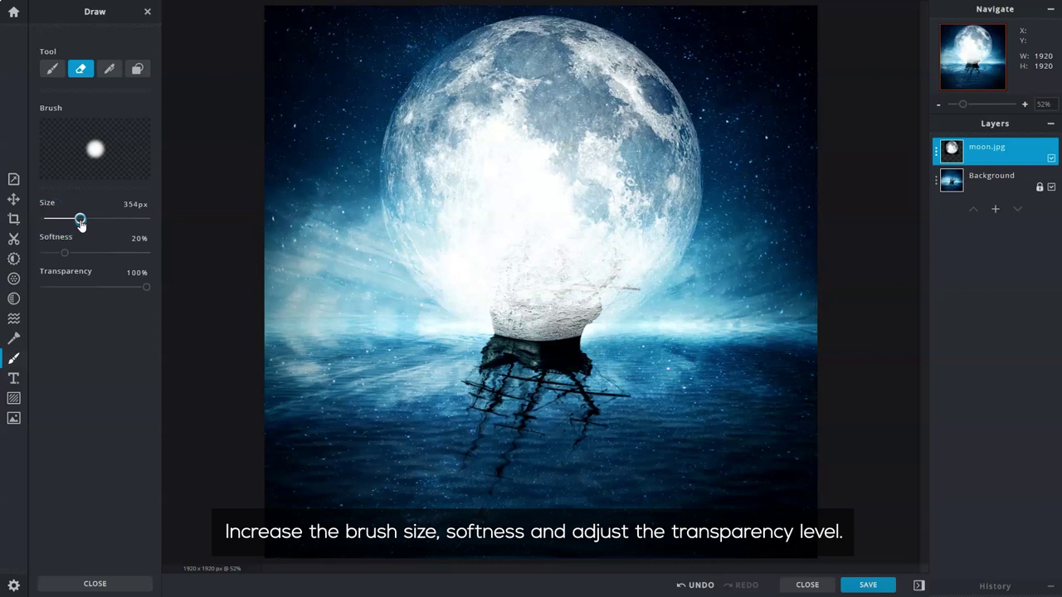
pyautogui.moveTo(65, 252); pyautogui.dragTo(97, 252)
pyautogui.moveTo(146, 287); pyautogui.dragTo(62, 295)
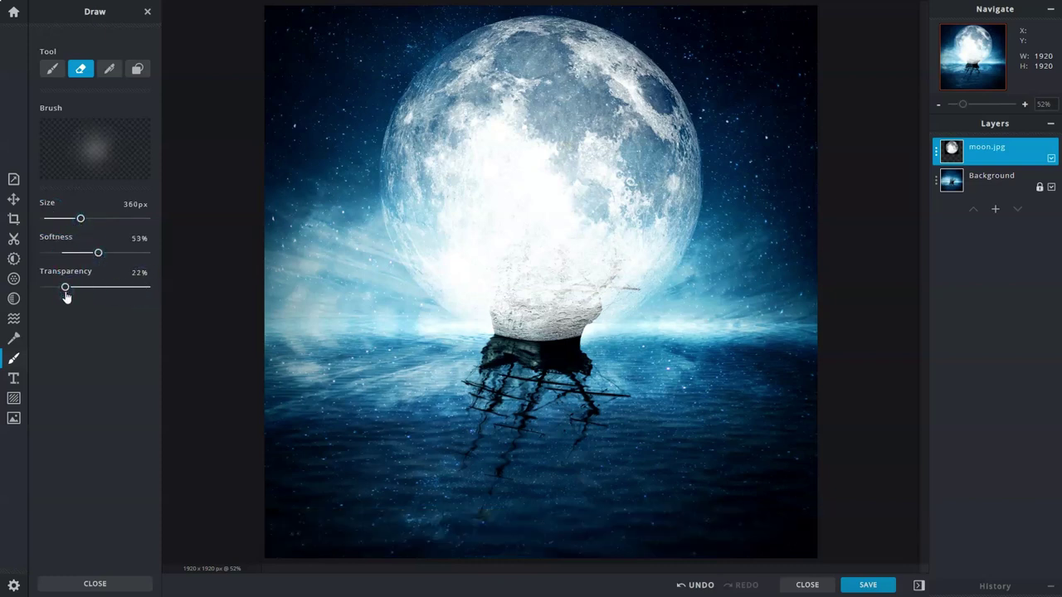
pyautogui.moveTo(498, 324)
pyautogui.mouseDown()
pyautogui.moveTo(614, 241)
pyautogui.moveTo(564, 232)
pyautogui.moveTo(581, 280)
pyautogui.moveTo(536, 259)
pyautogui.moveTo(603, 285)
pyautogui.moveTo(540, 332)
pyautogui.moveTo(554, 333)
pyautogui.mouseUp()
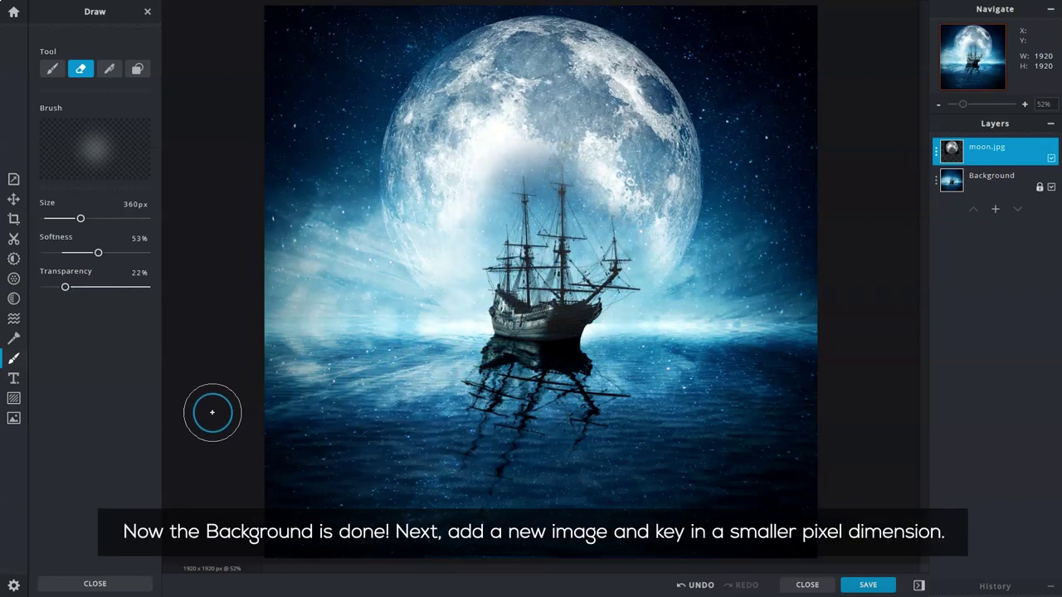
# Add bottle.jpg to the current document as a new layer.
pyautogui.click(13, 419)
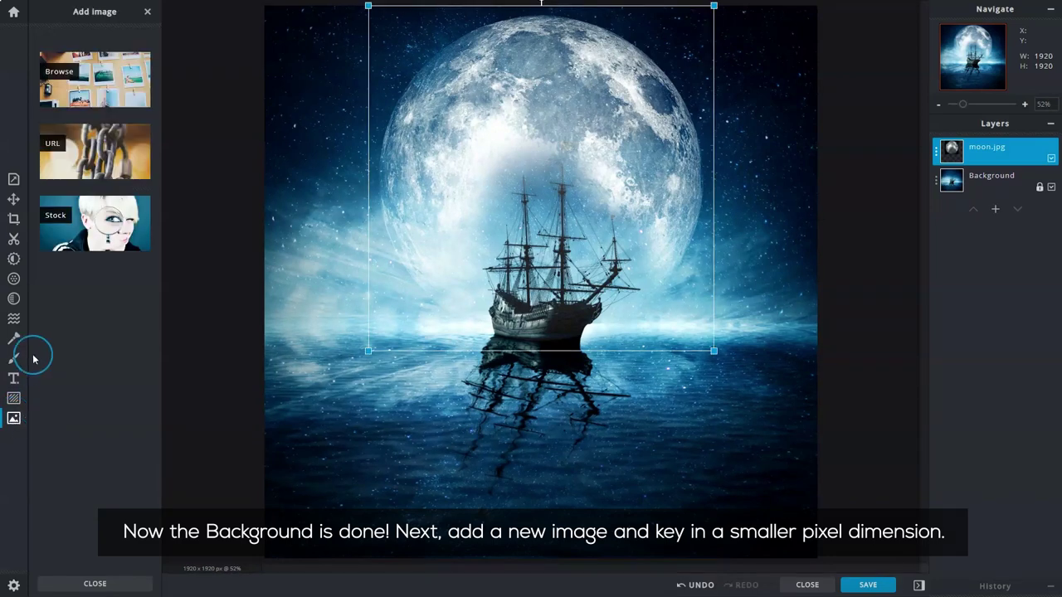
pyautogui.click(57, 96)
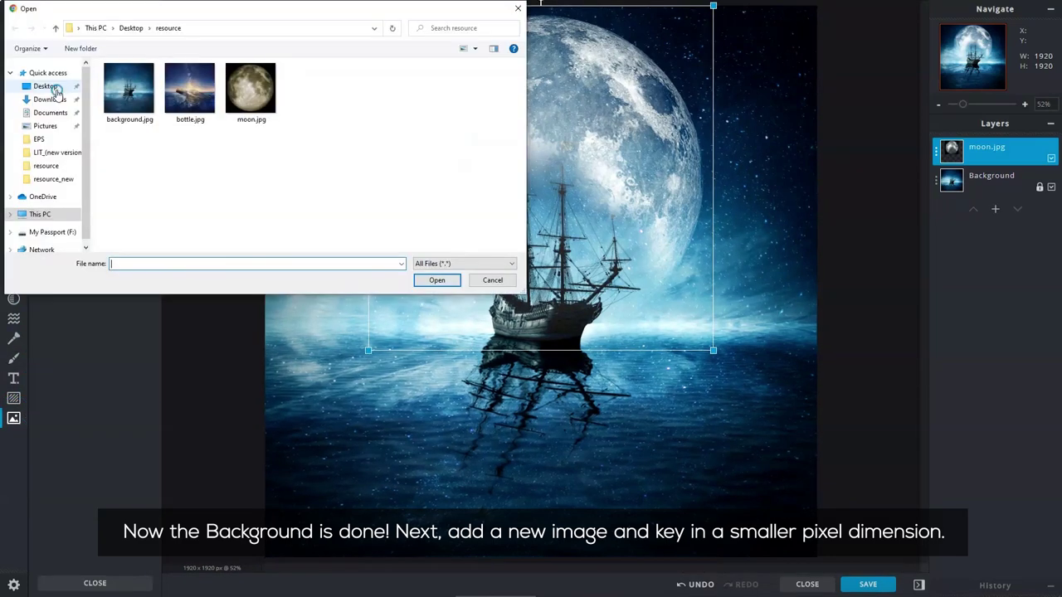
pyautogui.click(190, 89)
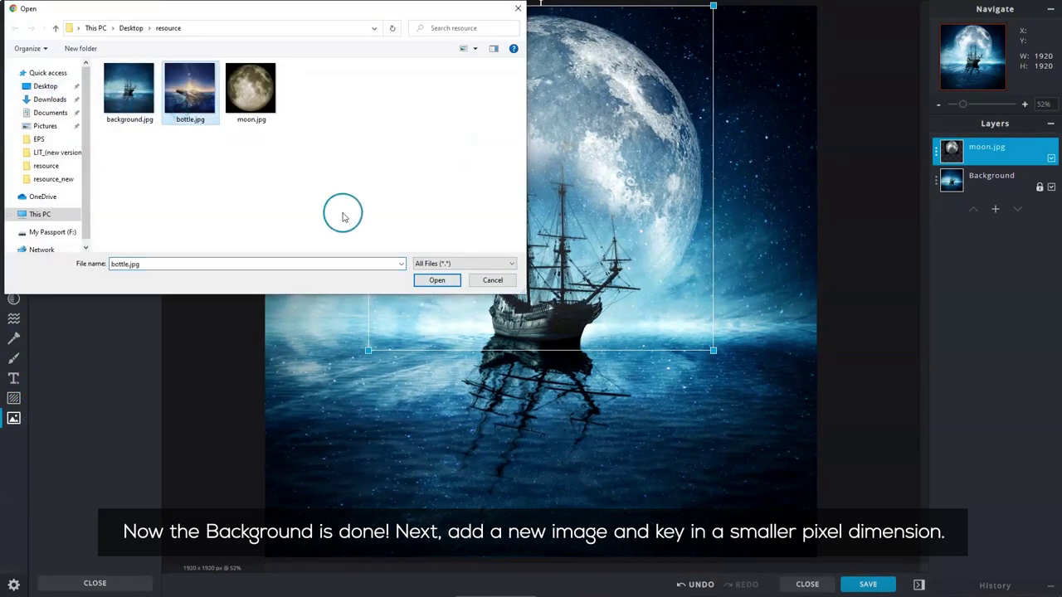
pyautogui.click(436, 281)
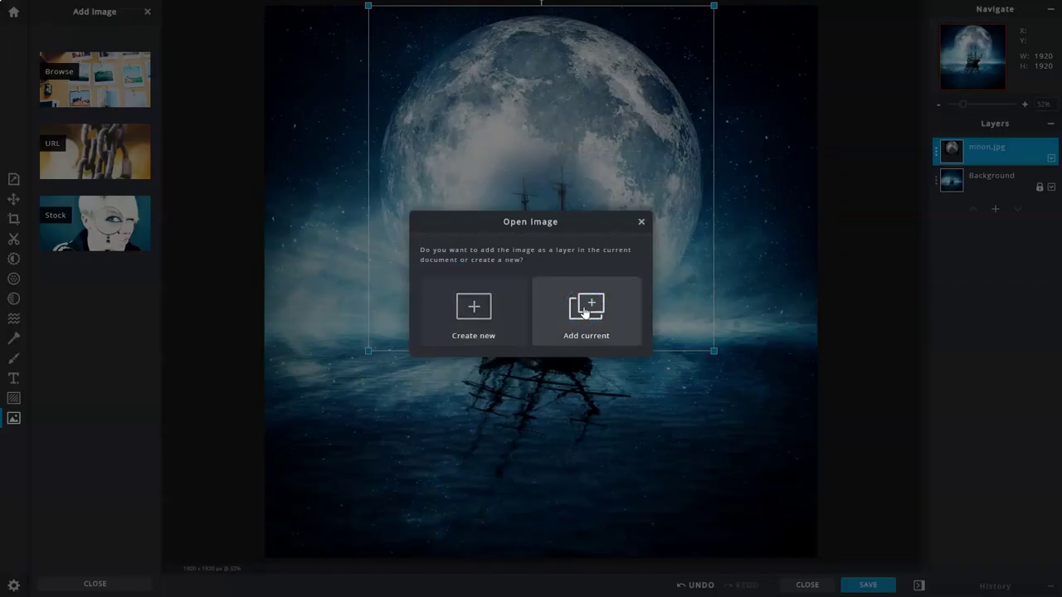
pyautogui.click(585, 311)
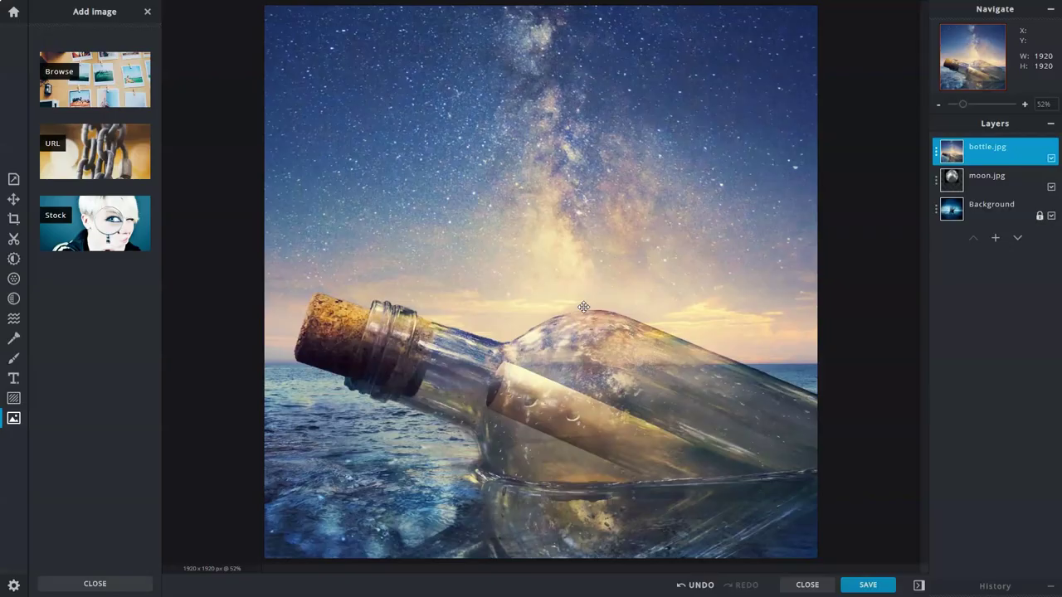
# Resize the bottle layer to a width of 2200 px and move it to about top 108, left -176.
pyautogui.click(14, 199)
pyautogui.click(120, 85)
pyautogui.write('2200')
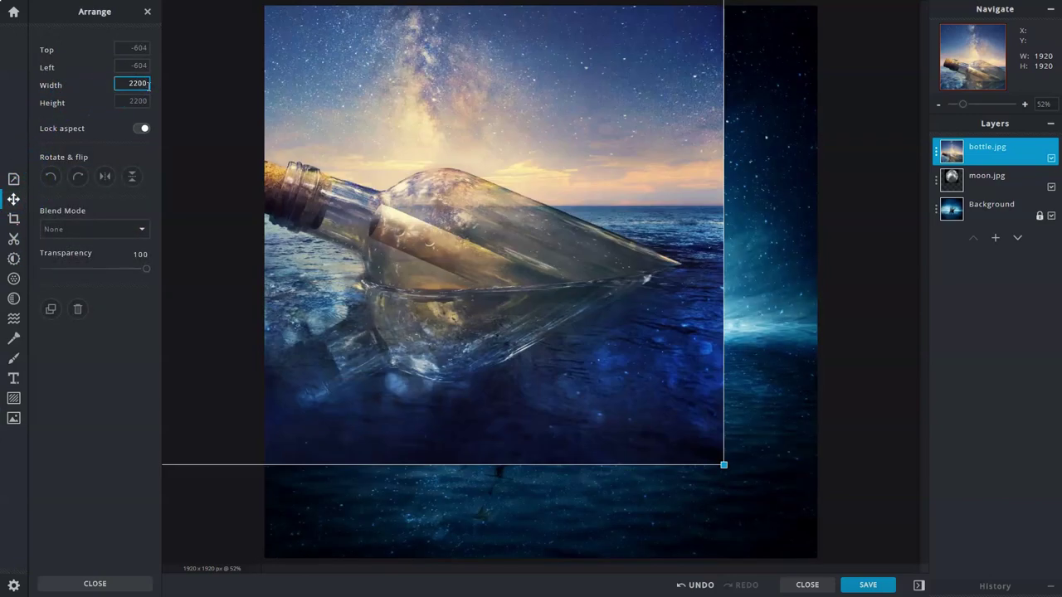
pyautogui.click(311, 164)
pyautogui.moveTo(311, 164); pyautogui.dragTo(478, 402)
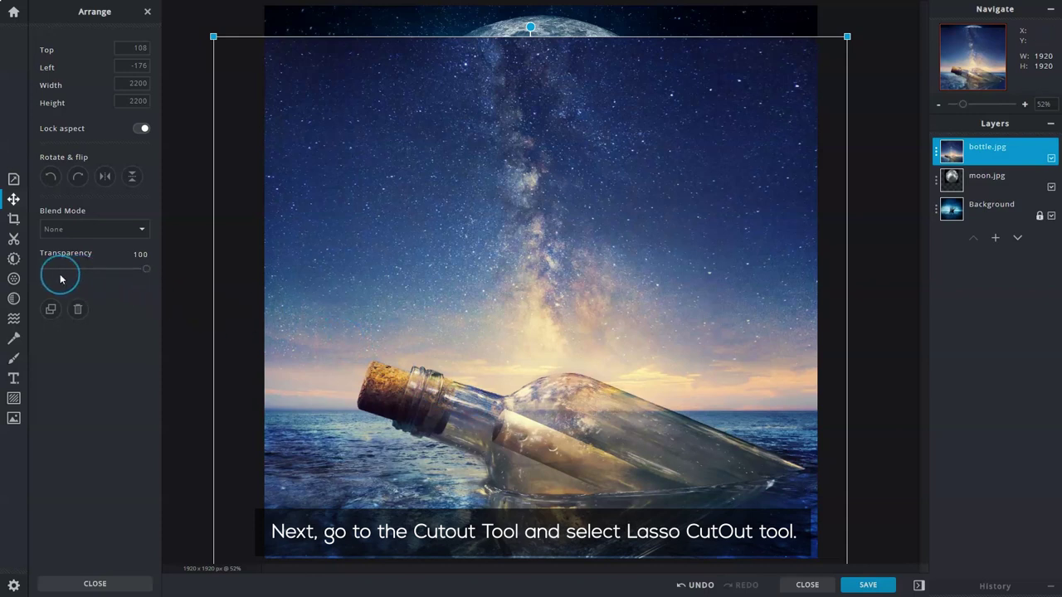
# Cut the sky out of the bottle layer with the Lasso cutout in Remove mode, tracing along the horizon and bottle shape.
pyautogui.click(14, 241)
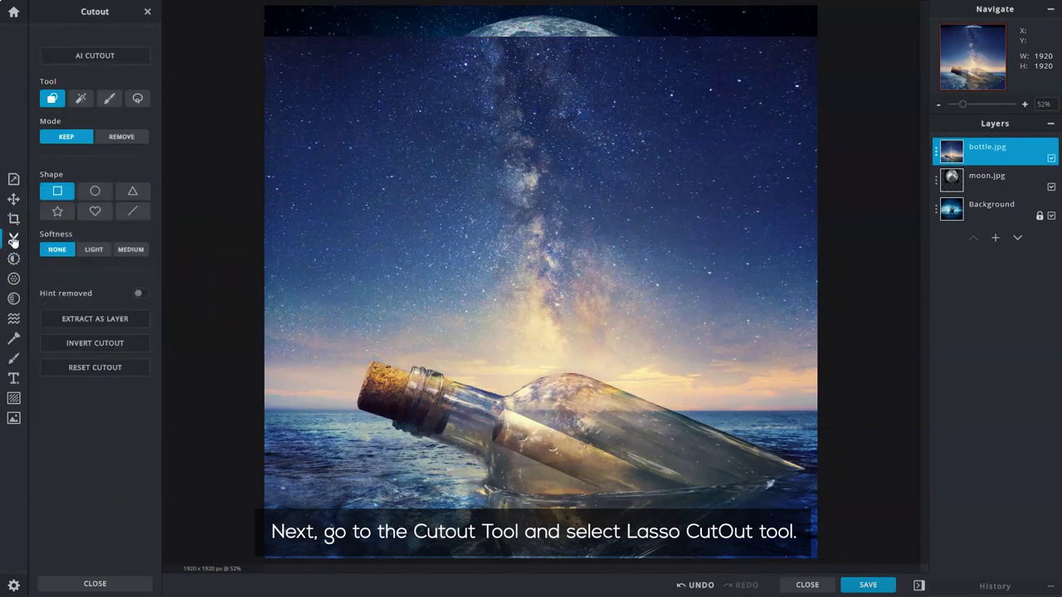
pyautogui.click(138, 98)
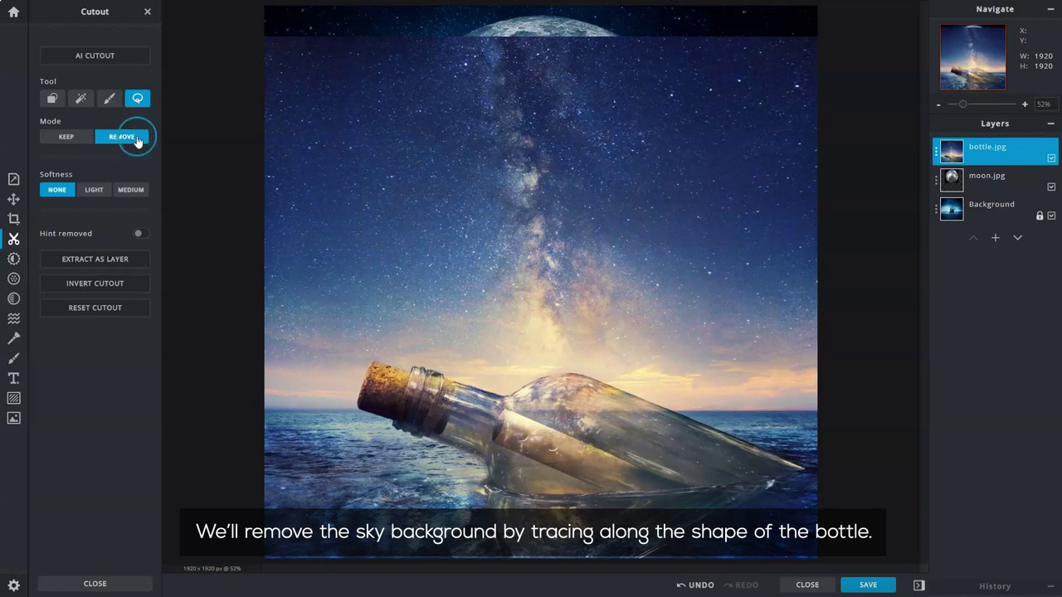
pyautogui.click(255, 411)
pyautogui.click(255, 410)
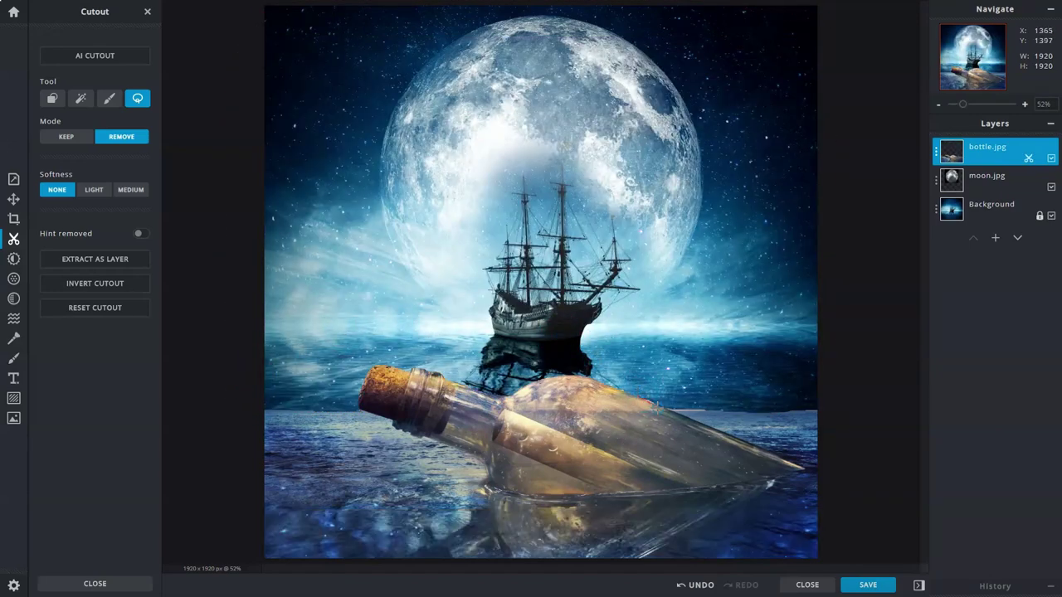
# Move the bottle layer slightly up to about top 56, keeping its horizontal position.
pyautogui.click(13, 200)
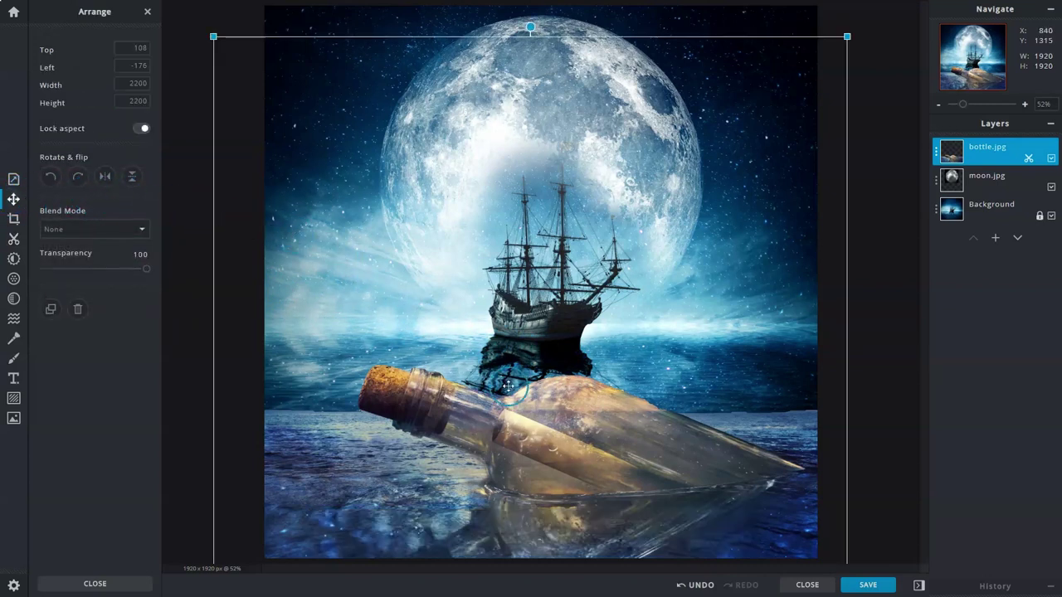
pyautogui.moveTo(536, 427); pyautogui.dragTo(537, 412)
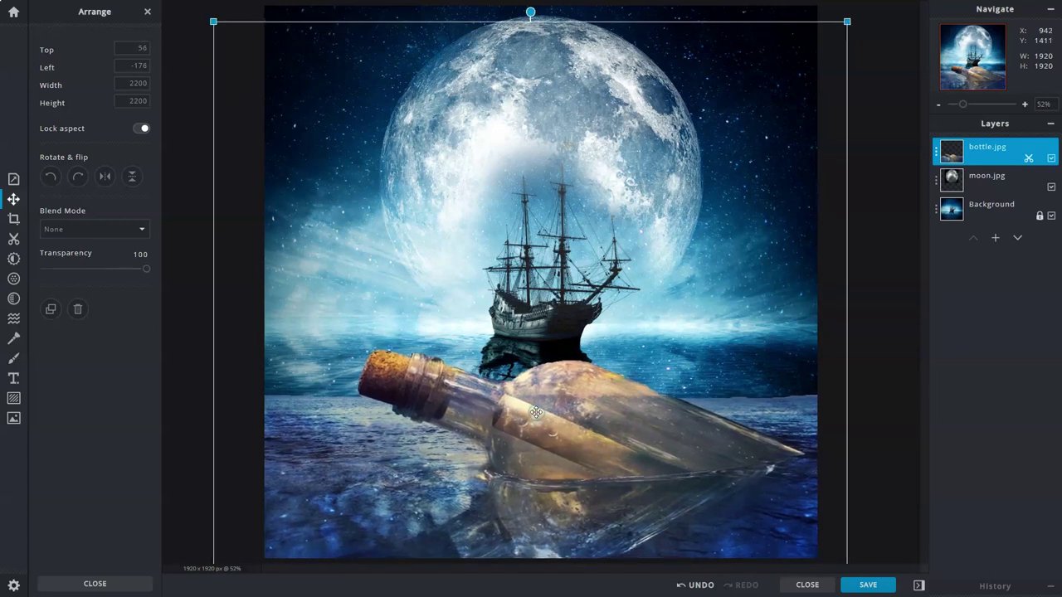
pyautogui.click(174, 413)
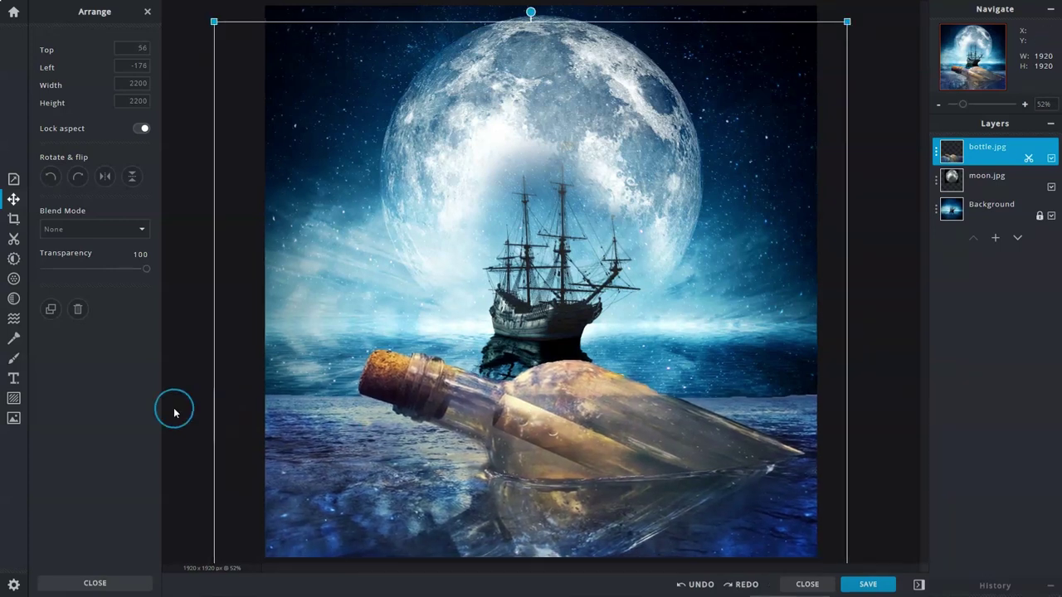
# Adjust the bottle layer to vibrance -16, saturation -14, temperature -76, tint 28, hue -11 and contrast 32.
pyautogui.click(13, 258)
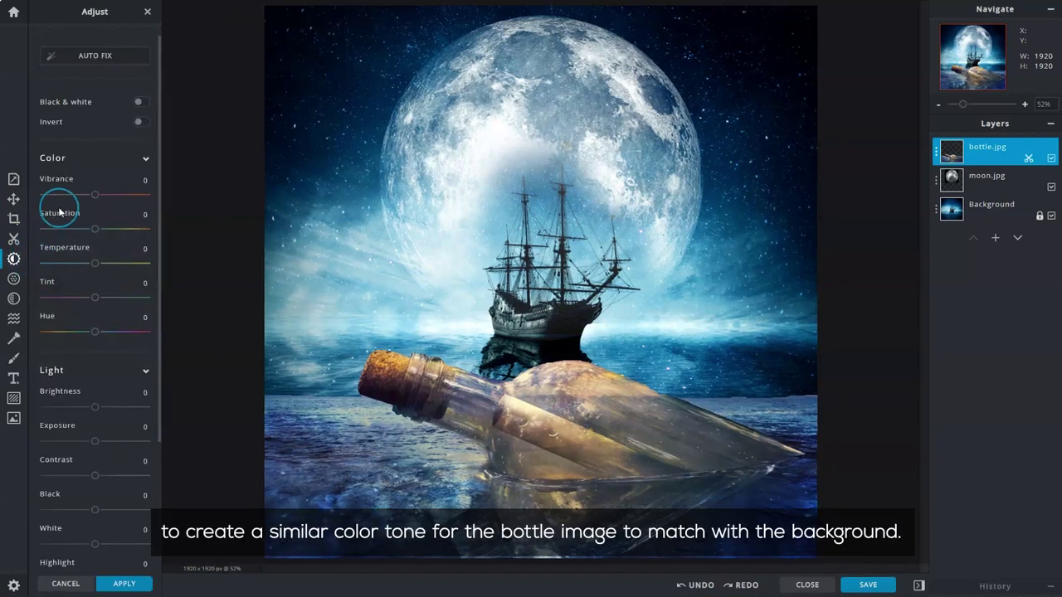
pyautogui.moveTo(95, 229); pyautogui.dragTo(60, 264)
pyautogui.moveTo(95, 297); pyautogui.dragTo(92, 333)
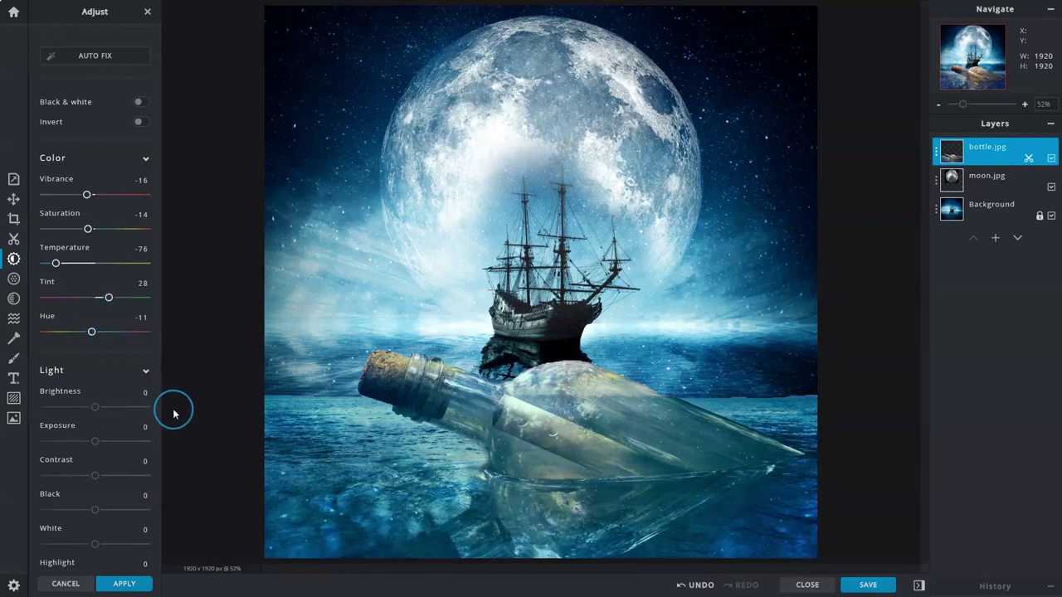
pyautogui.moveTo(95, 475); pyautogui.dragTo(110, 477)
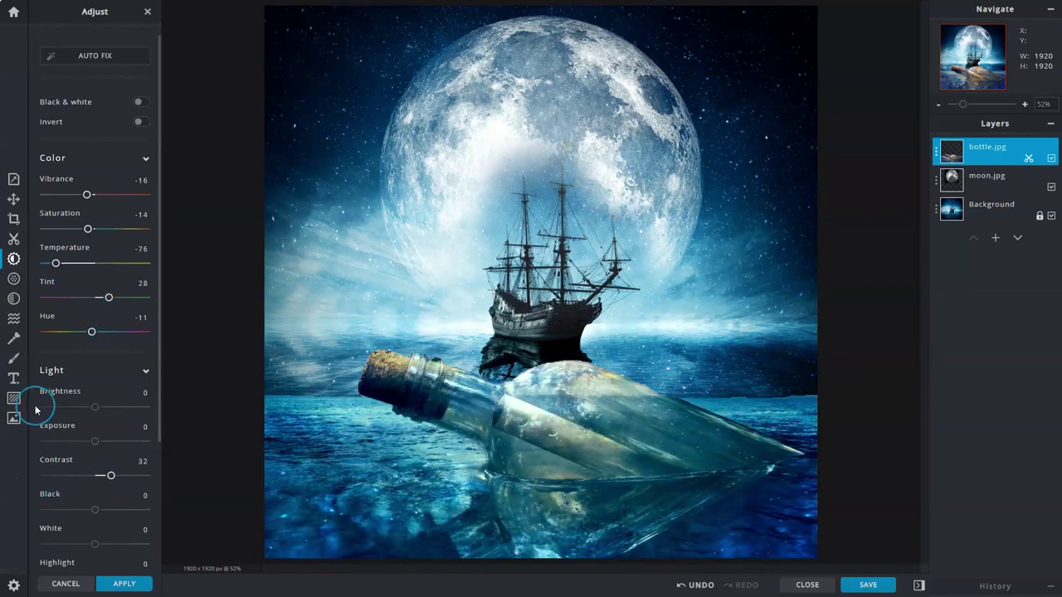
# Filter the bottle layer with sharpen 41, clarity 19, vignette 61, bloom 24 and glamour 21.
pyautogui.click(13, 280)
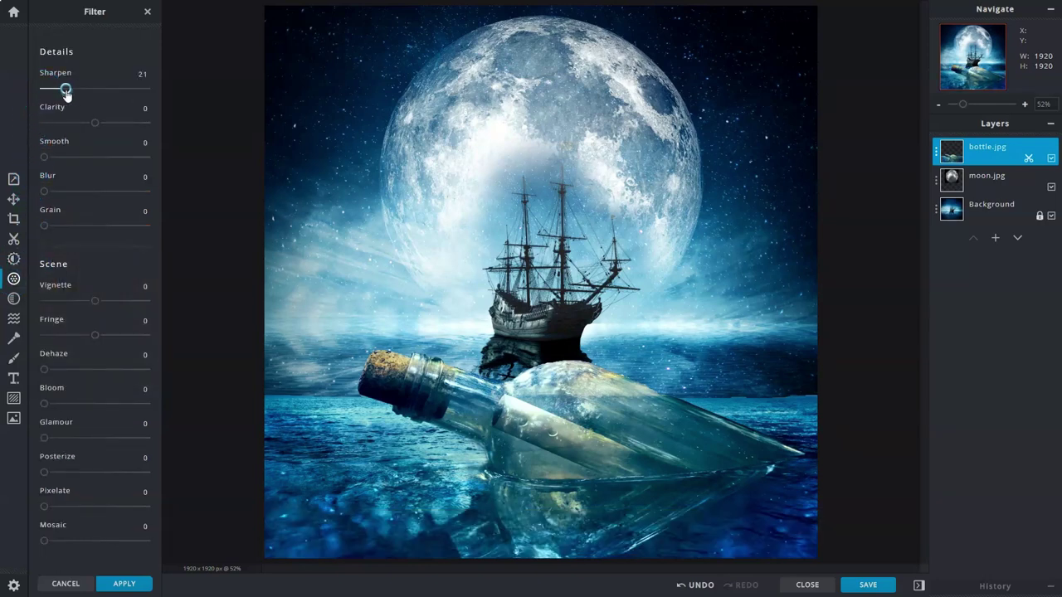
pyautogui.moveTo(95, 123); pyautogui.dragTo(104, 122)
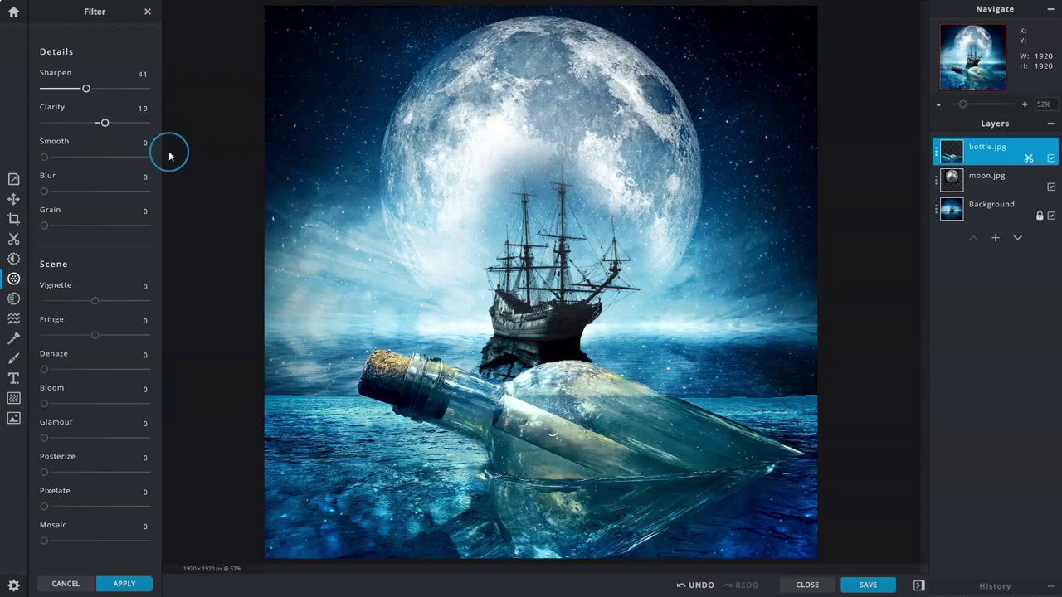
pyautogui.moveTo(94, 301); pyautogui.dragTo(127, 309)
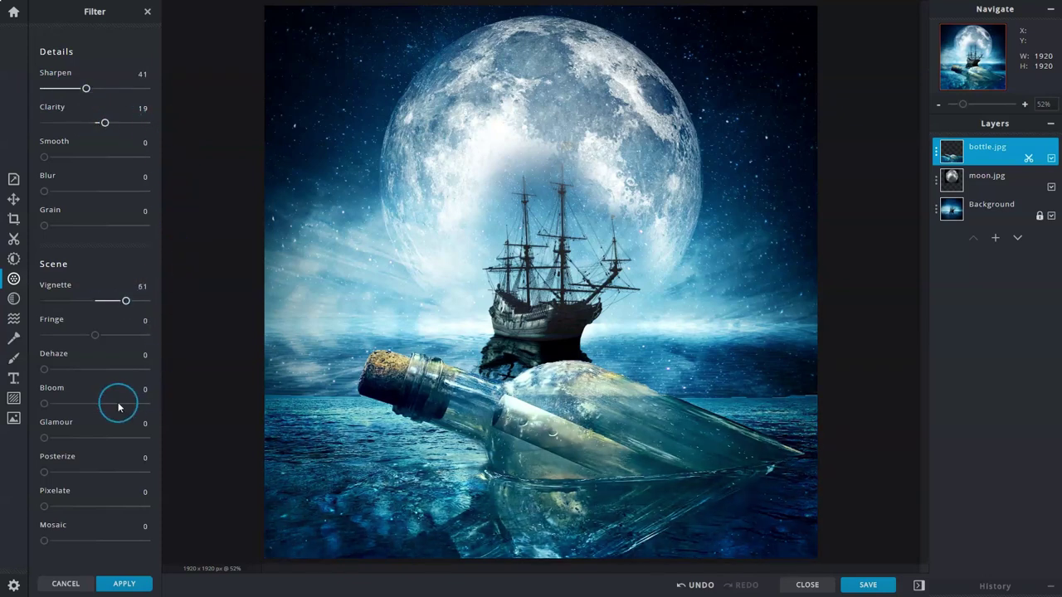
pyautogui.click(68, 403)
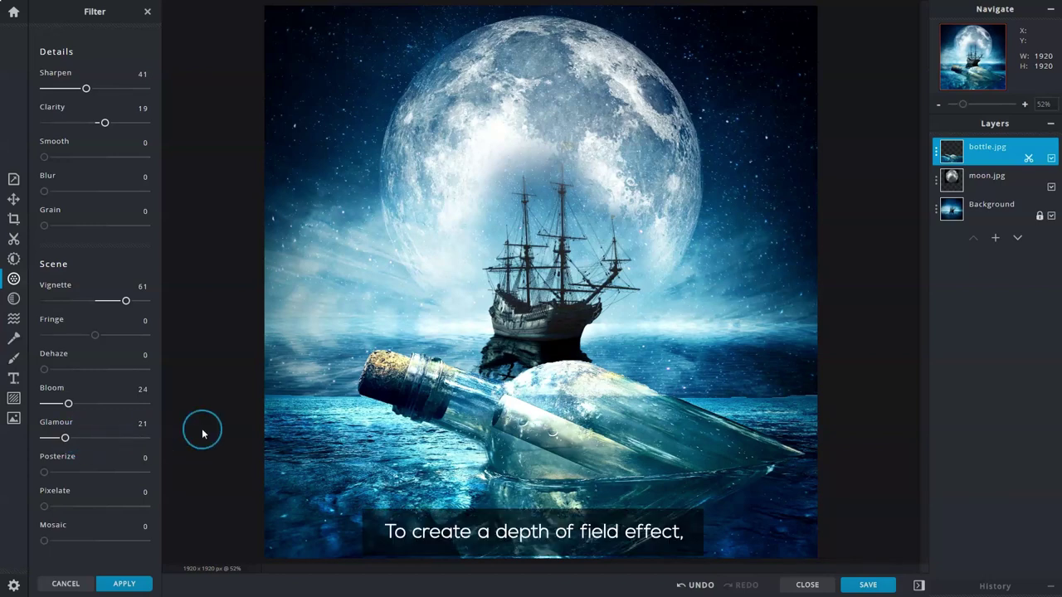
# Apply a Blur filter of 20 to the Background layer and 27 to the moon layer.
pyautogui.click(981, 211)
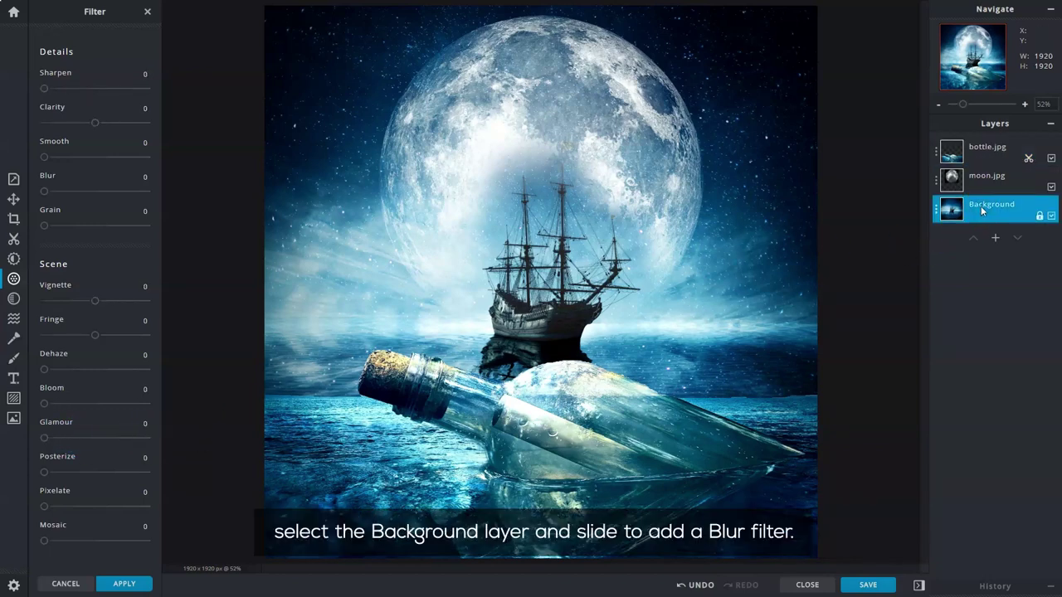
pyautogui.click(66, 193)
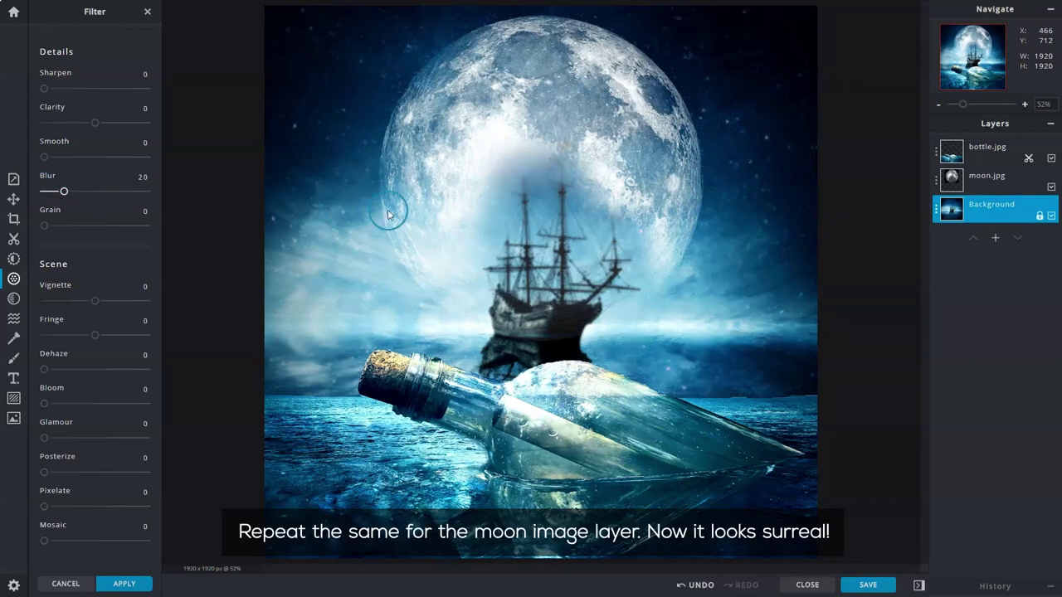
pyautogui.click(980, 180)
pyautogui.moveTo(46, 192); pyautogui.dragTo(74, 192)
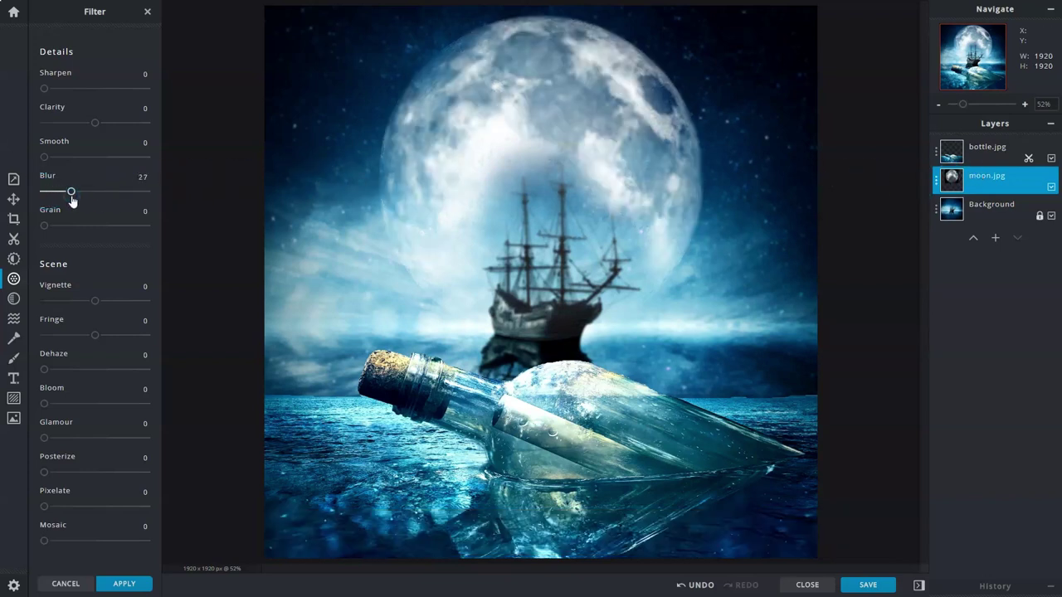
# Soften the bottle layer's hard horizon edge with the Eraser at 360 px size, 53% softness and 40% transparency.
pyautogui.click(977, 157)
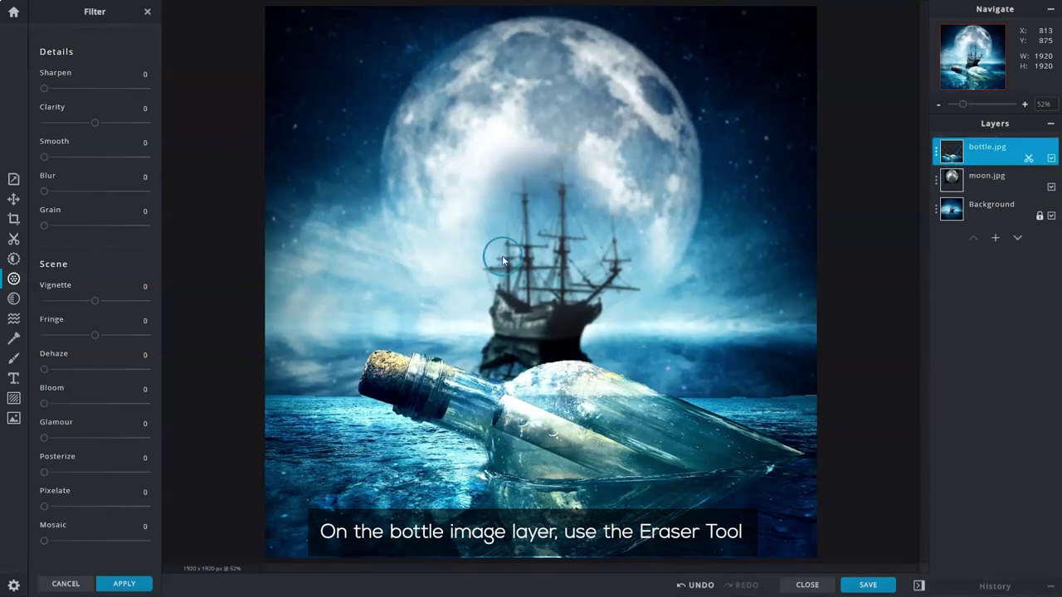
pyautogui.click(13, 358)
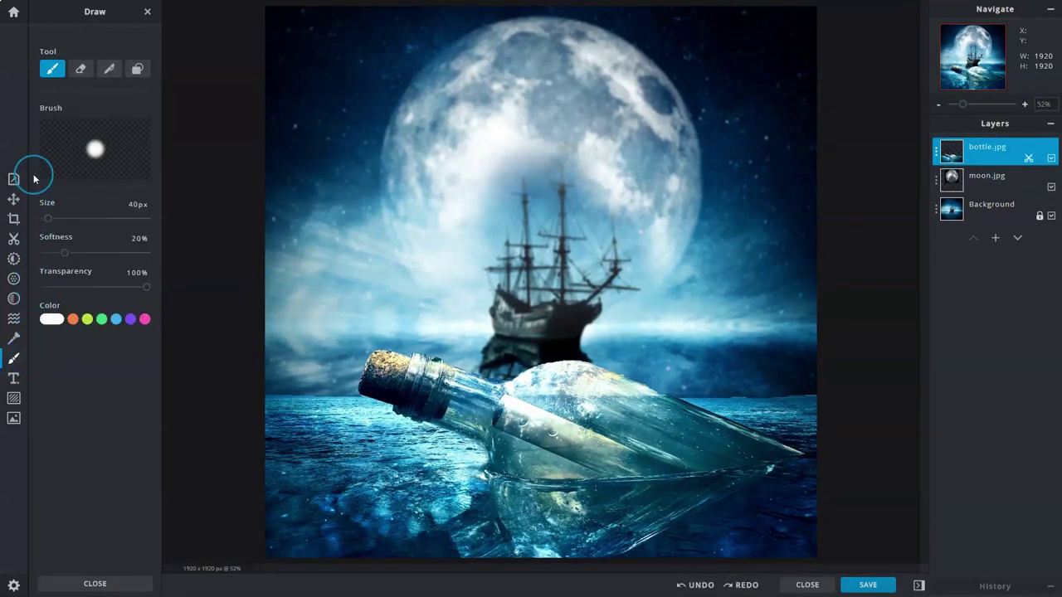
pyautogui.click(80, 68)
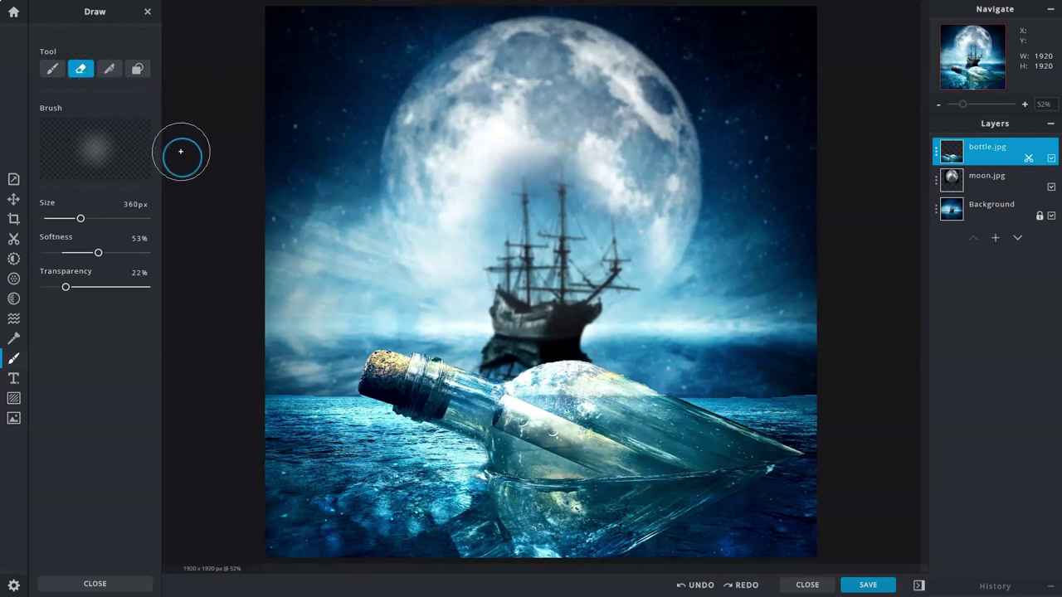
pyautogui.moveTo(66, 287); pyautogui.dragTo(83, 290)
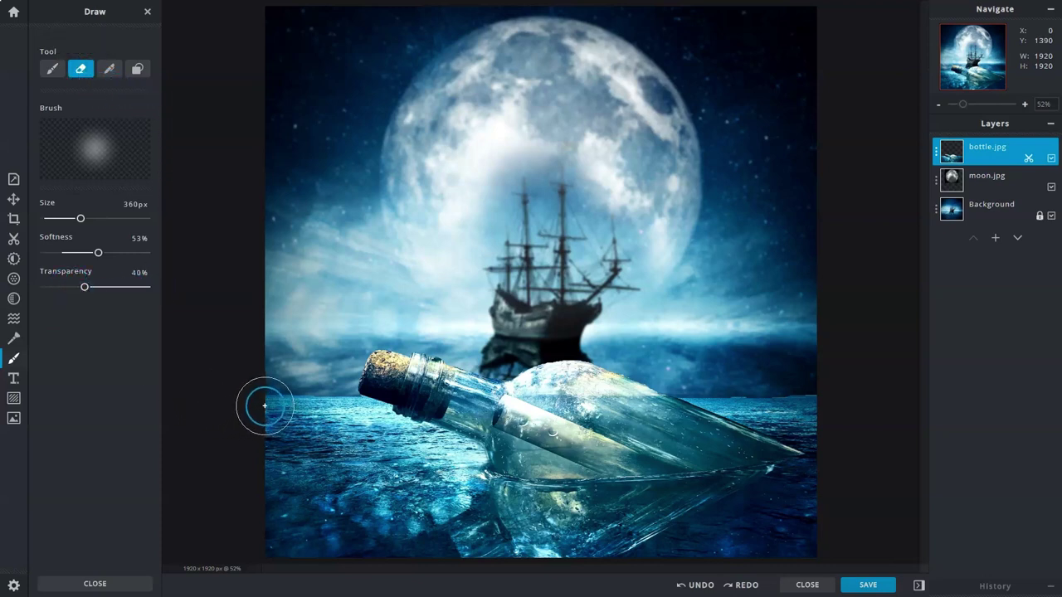
pyautogui.moveTo(797, 415)
pyautogui.mouseDown()
pyautogui.moveTo(763, 379)
pyautogui.moveTo(738, 395)
pyautogui.mouseUp()
# Erase the water edge around the bottle neck with a 124 px eraser at 23% transparency.
pyautogui.moveTo(84, 287); pyautogui.dragTo(66, 287)
pyautogui.moveTo(80, 218); pyautogui.dragTo(55, 218)
pyautogui.moveTo(340, 402)
pyautogui.mouseDown()
pyautogui.moveTo(382, 413)
pyautogui.moveTo(373, 431)
pyautogui.moveTo(392, 436)
pyautogui.moveTo(380, 416)
pyautogui.moveTo(399, 423)
pyautogui.moveTo(368, 413)
pyautogui.moveTo(381, 412)
pyautogui.moveTo(372, 422)
pyautogui.moveTo(411, 428)
pyautogui.mouseUp()
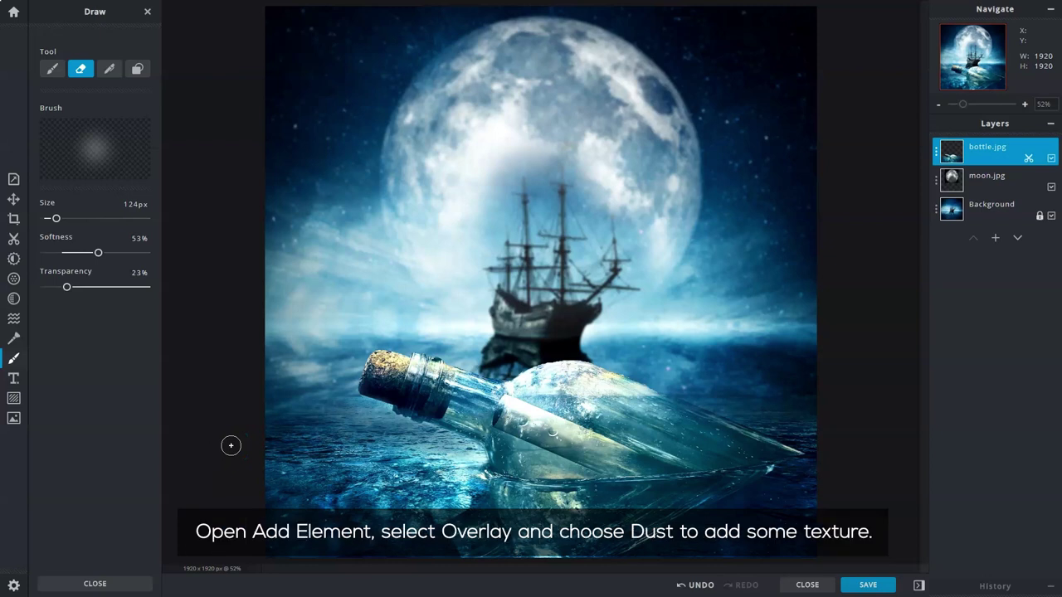
# Add the golden speckled Dust overlay, flip it vertically and set its transparency to 60.
pyautogui.click(11, 400)
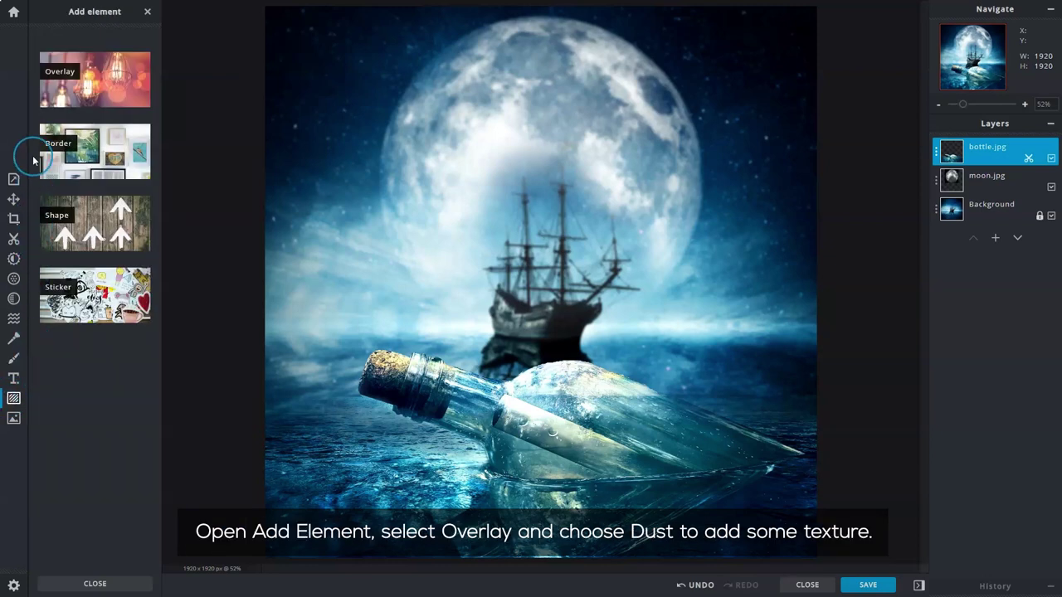
pyautogui.click(63, 91)
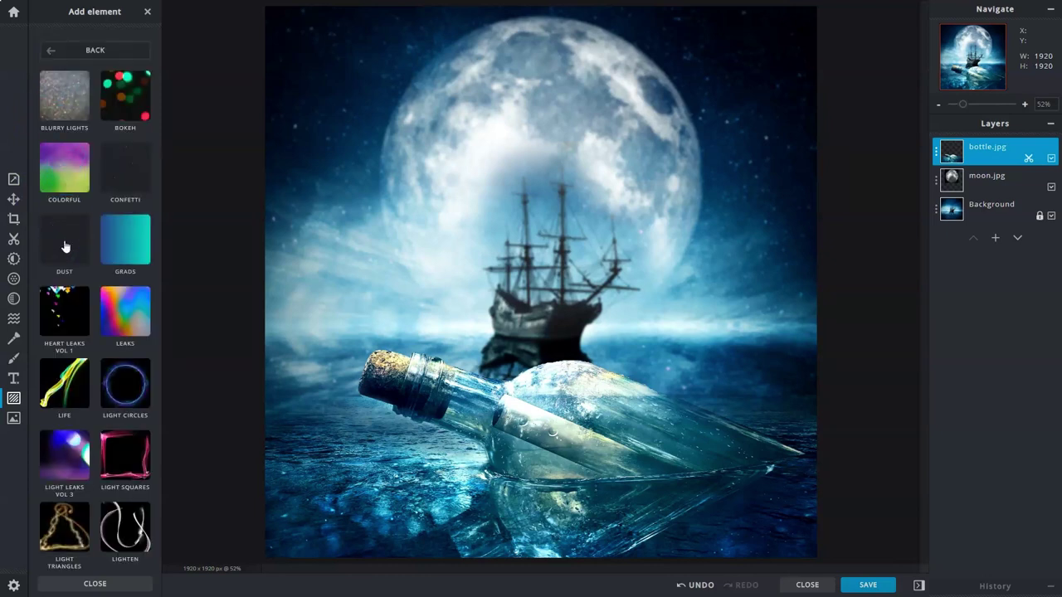
pyautogui.click(65, 246)
pyautogui.moveTo(159, 83); pyautogui.dragTo(158, 273)
pyautogui.click(133, 266)
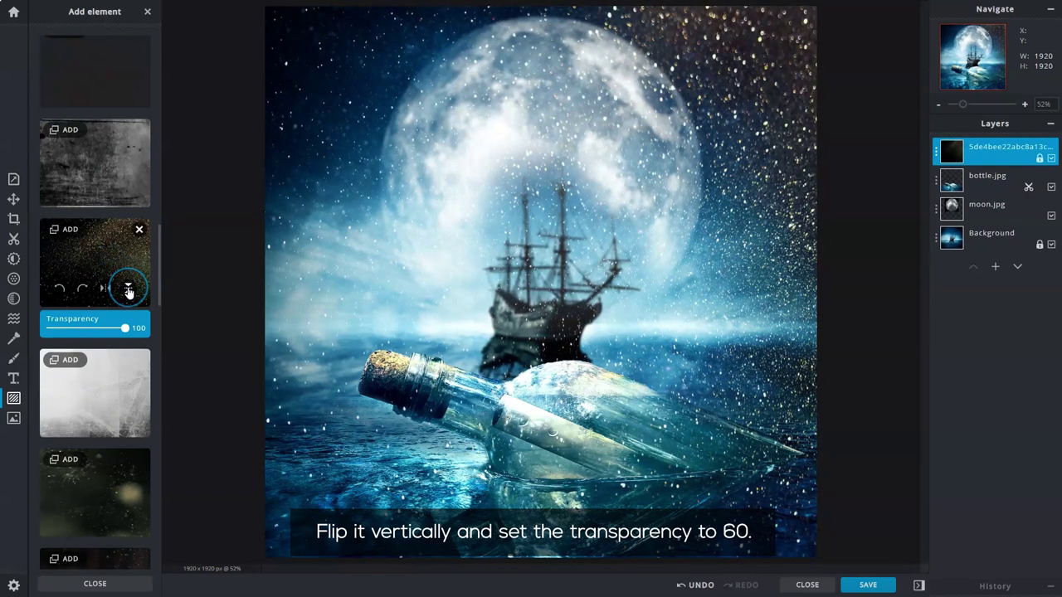
pyautogui.click(128, 288)
pyautogui.moveTo(125, 329); pyautogui.dragTo(101, 330)
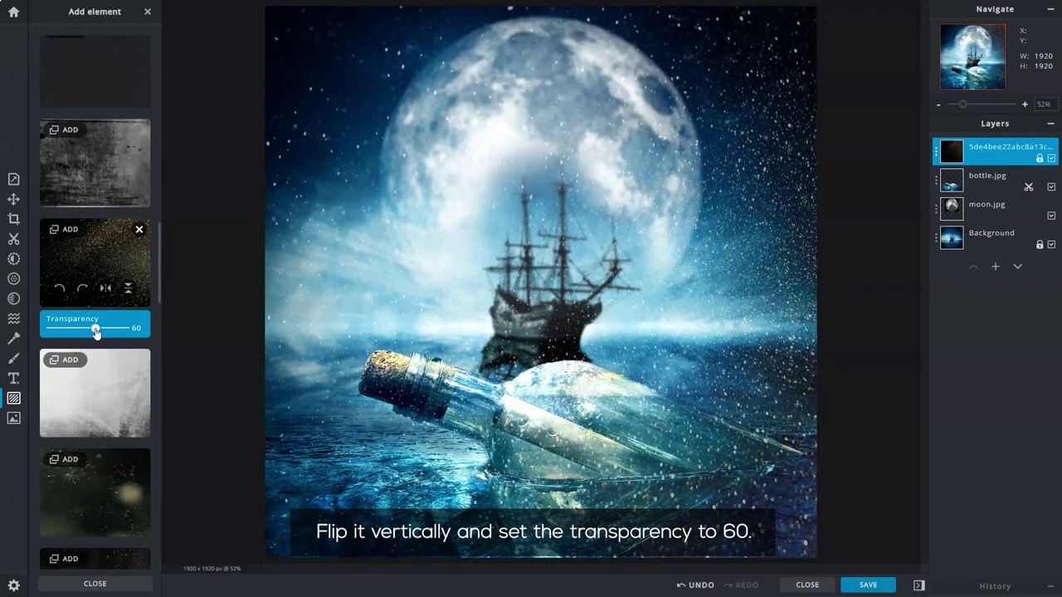
# Add the small blue glowing flare from the Supernova overlays to the image.
pyautogui.moveTo(157, 296); pyautogui.dragTo(160, 166)
pyautogui.moveTo(159, 124); pyautogui.dragTo(157, 106)
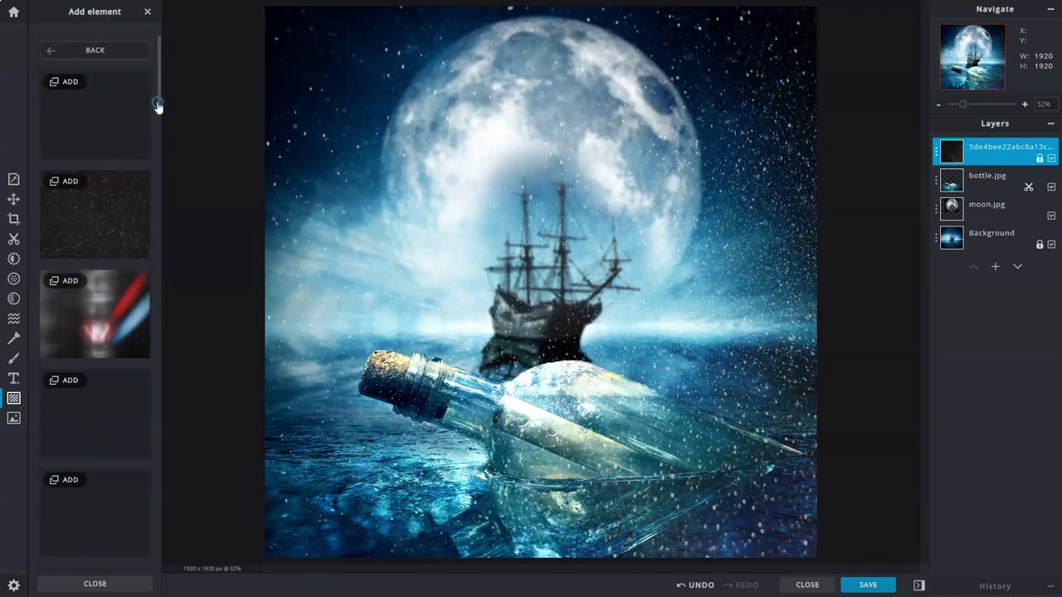
pyautogui.click(117, 50)
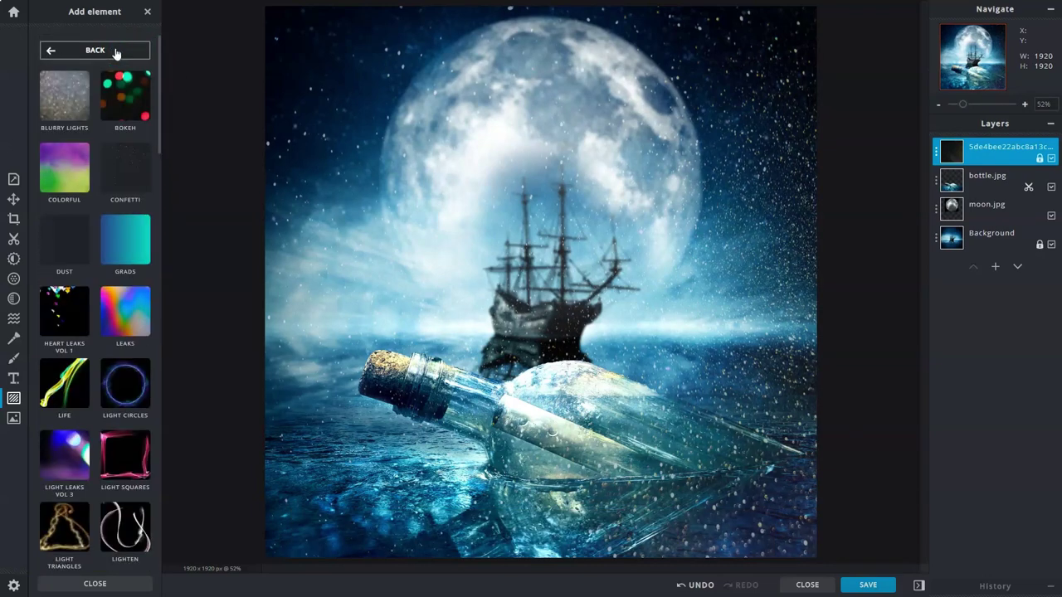
pyautogui.click(159, 56)
pyautogui.moveTo(160, 62); pyautogui.dragTo(162, 439)
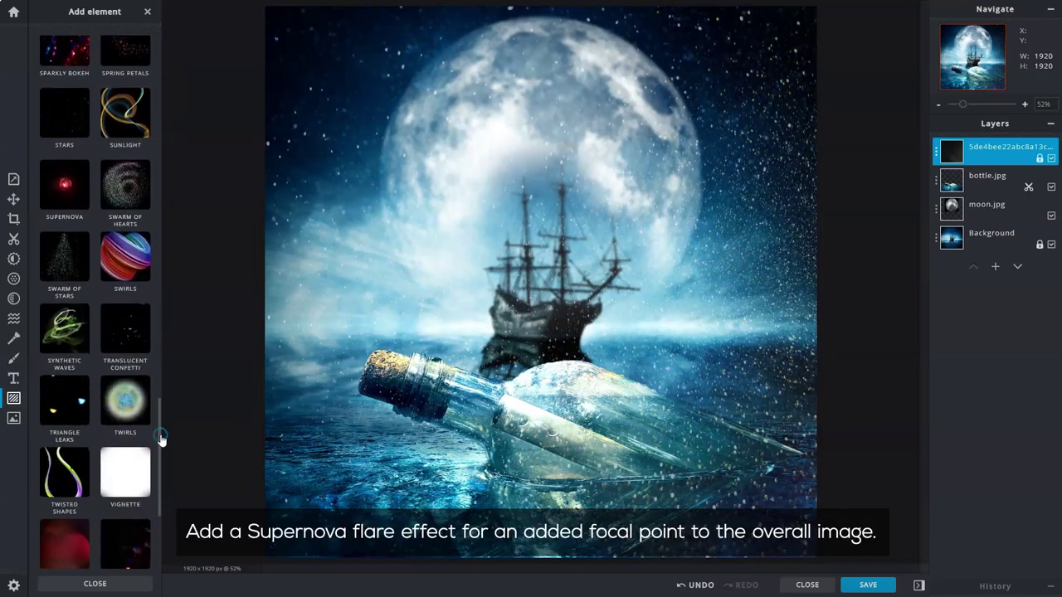
pyautogui.click(67, 194)
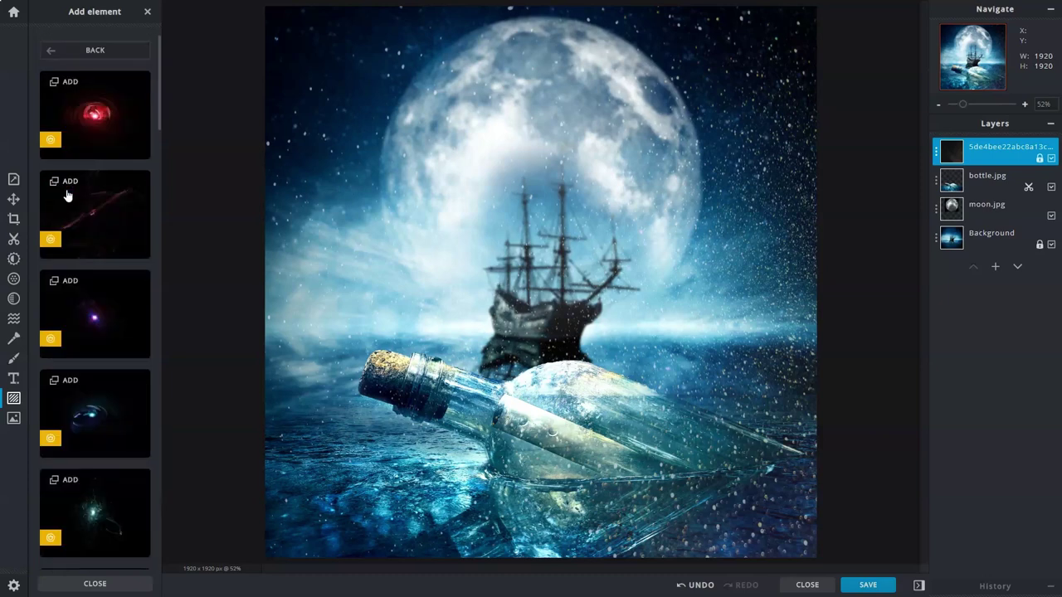
pyautogui.moveTo(161, 114); pyautogui.dragTo(158, 348)
pyautogui.click(61, 242)
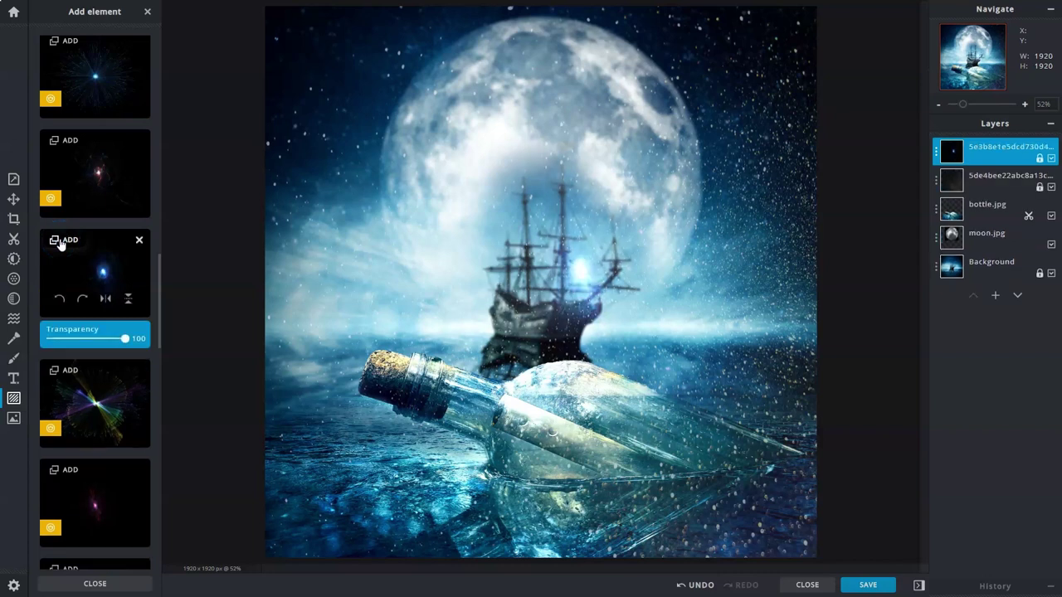
pyautogui.click(825, 206)
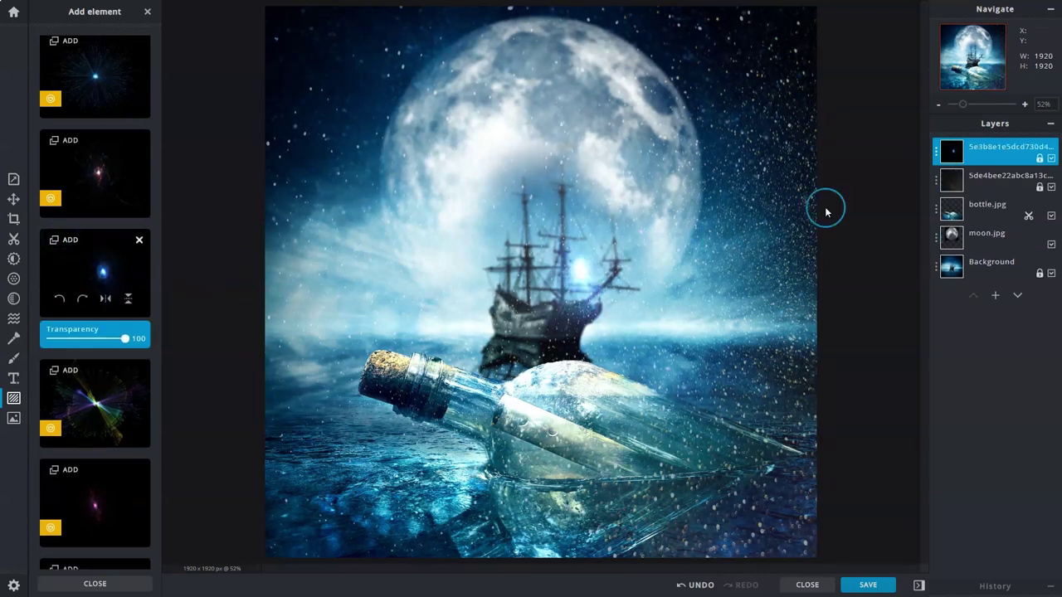
# Unlock the flare layer, then move and rotate it so the glow sits on the upper edge of the bottle.
pyautogui.doubleClick(1039, 159)
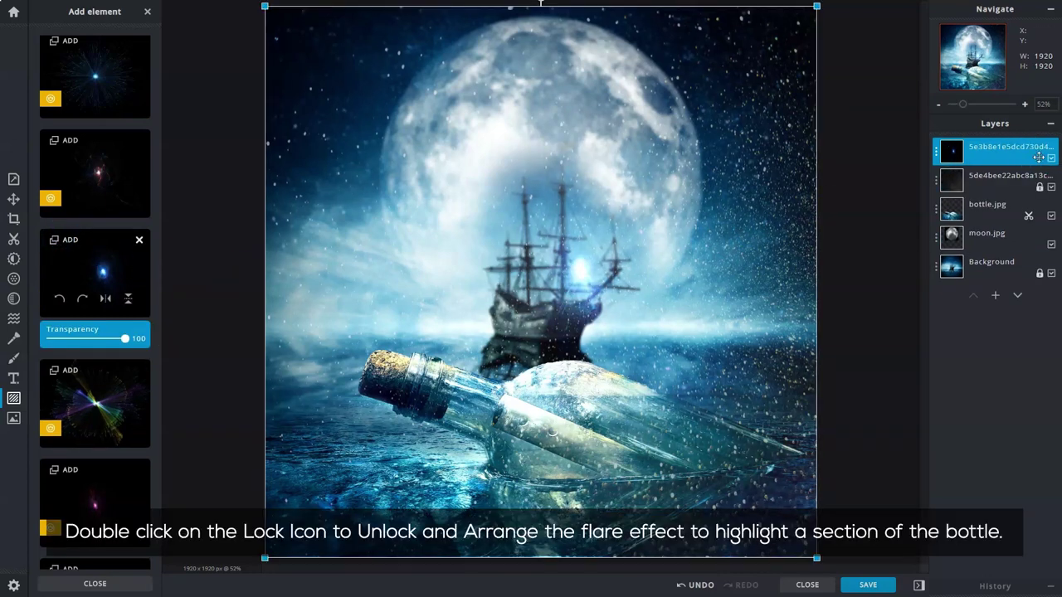
pyautogui.moveTo(632, 203); pyautogui.dragTo(611, 292)
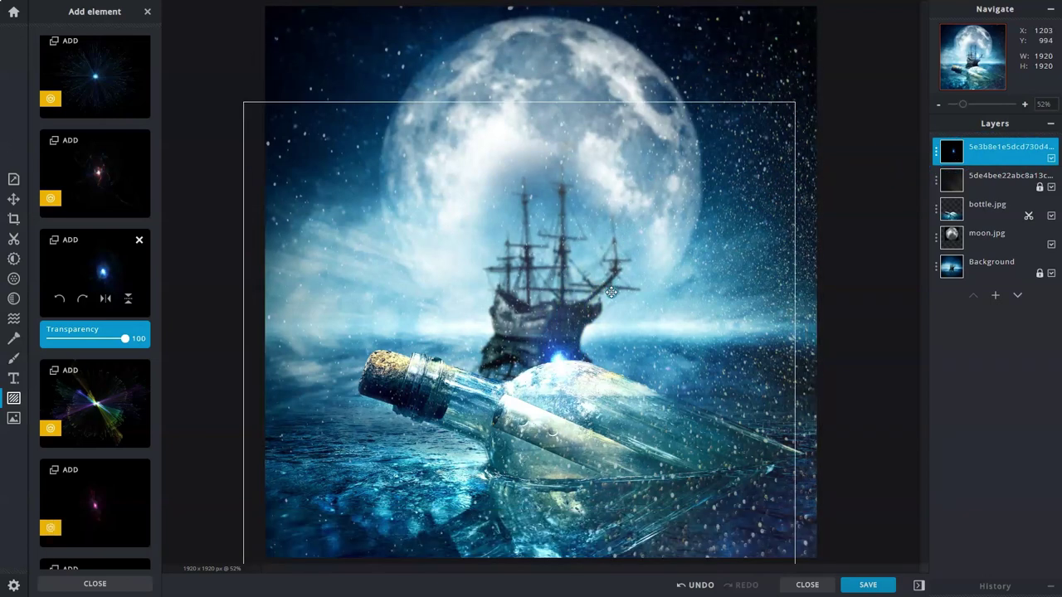
pyautogui.moveTo(517, 91); pyautogui.dragTo(736, 296)
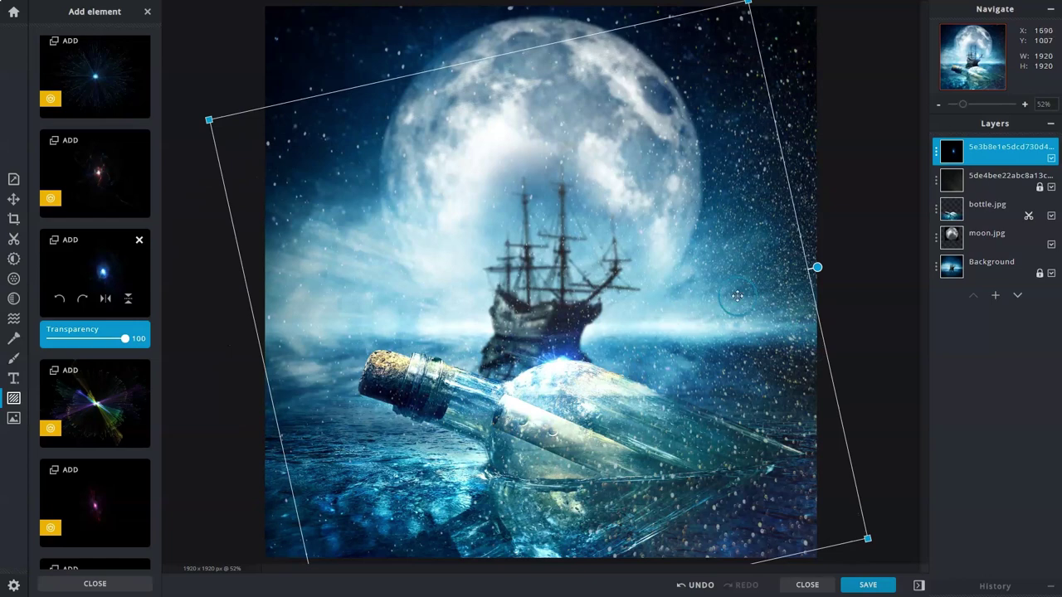
pyautogui.moveTo(817, 267); pyautogui.dragTo(822, 315)
pyautogui.moveTo(685, 357); pyautogui.dragTo(689, 356)
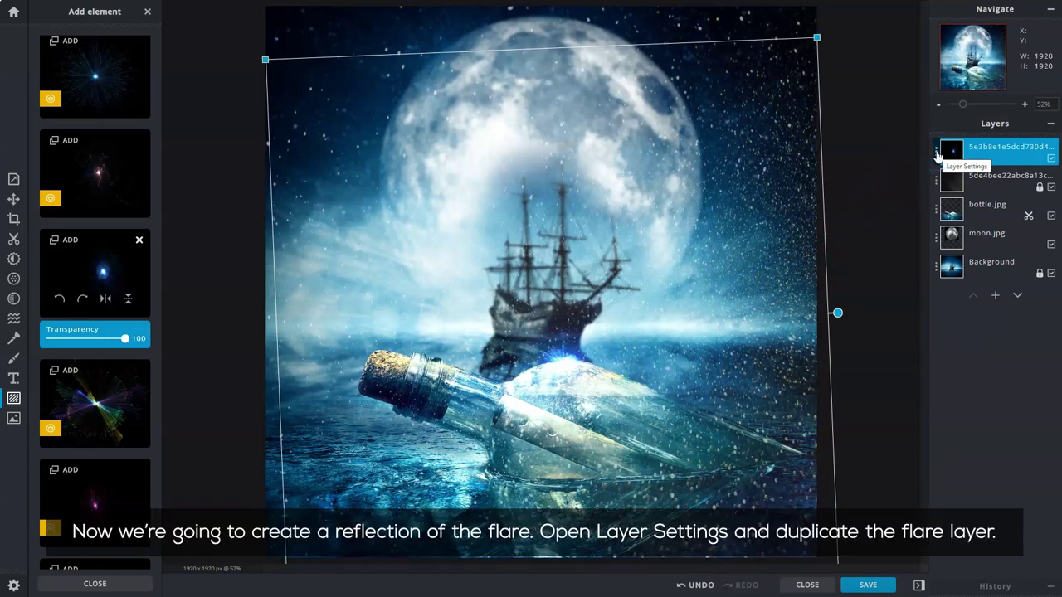
# Duplicate the flare layer and move the copy down to the bottom edge of the image below the bottle.
pyautogui.click(937, 154)
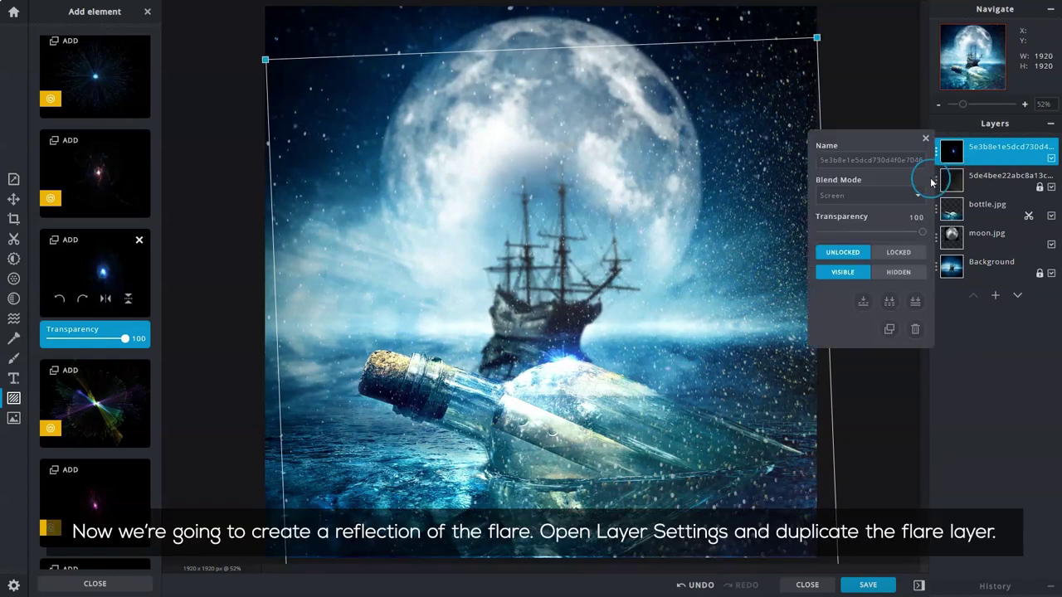
pyautogui.click(888, 328)
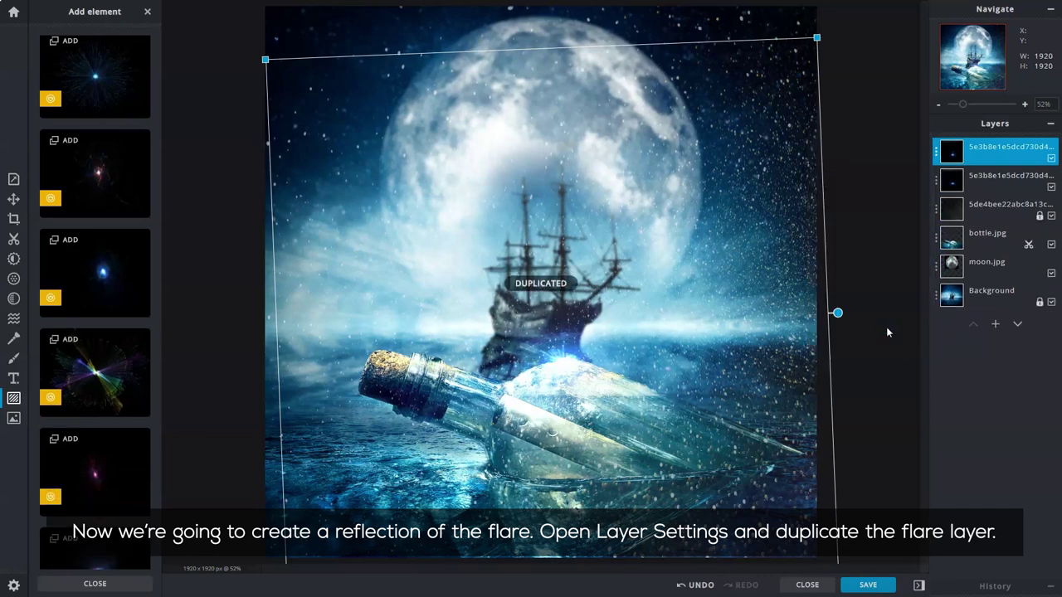
pyautogui.moveTo(569, 367); pyautogui.dragTo(554, 564)
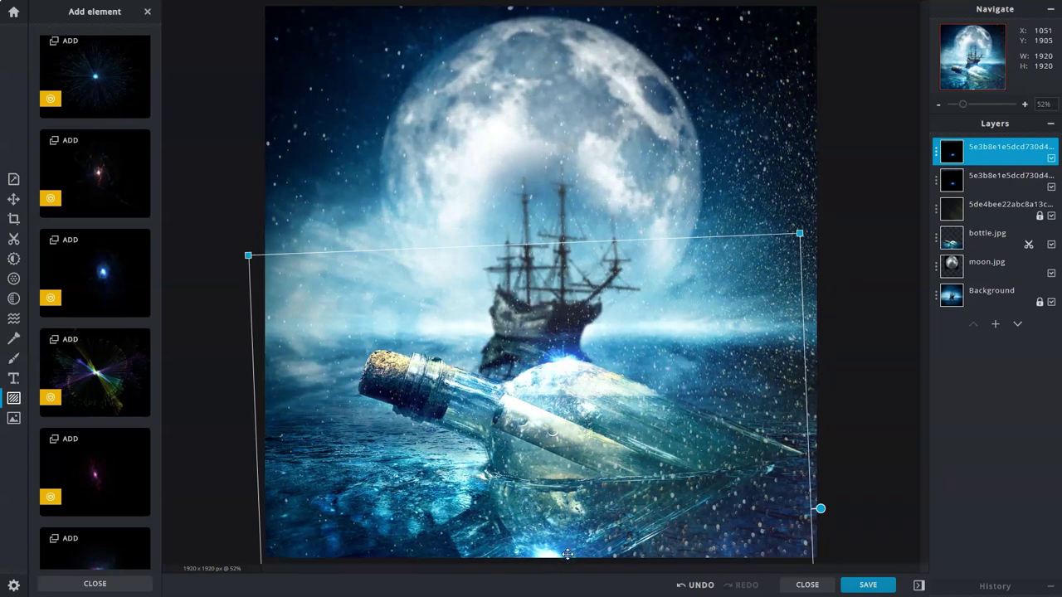
# Set the duplicated flare layer's transparency to 50 and deselect it.
pyautogui.click(937, 152)
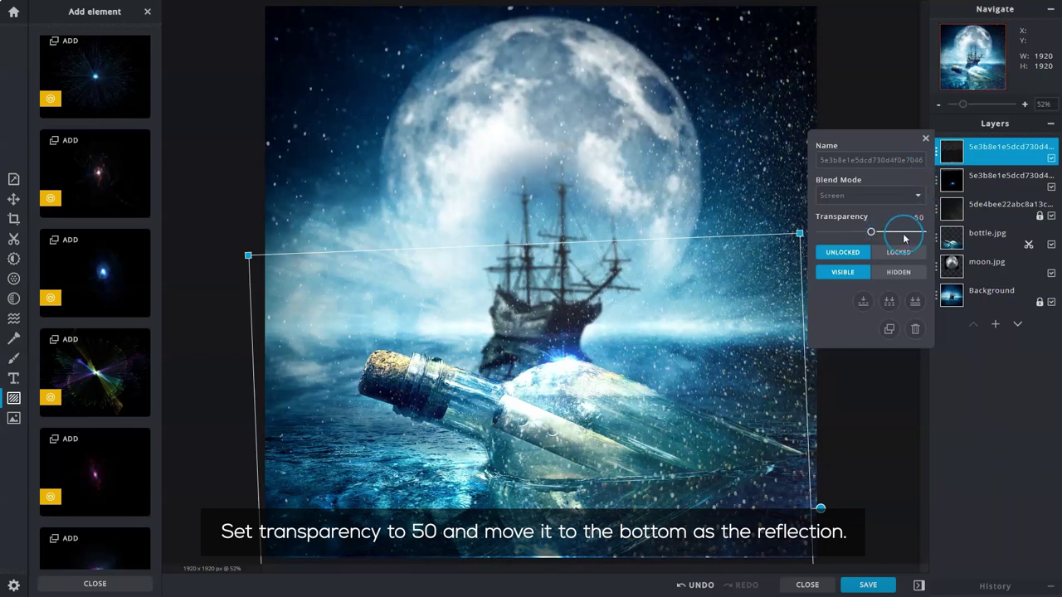
pyautogui.click(926, 138)
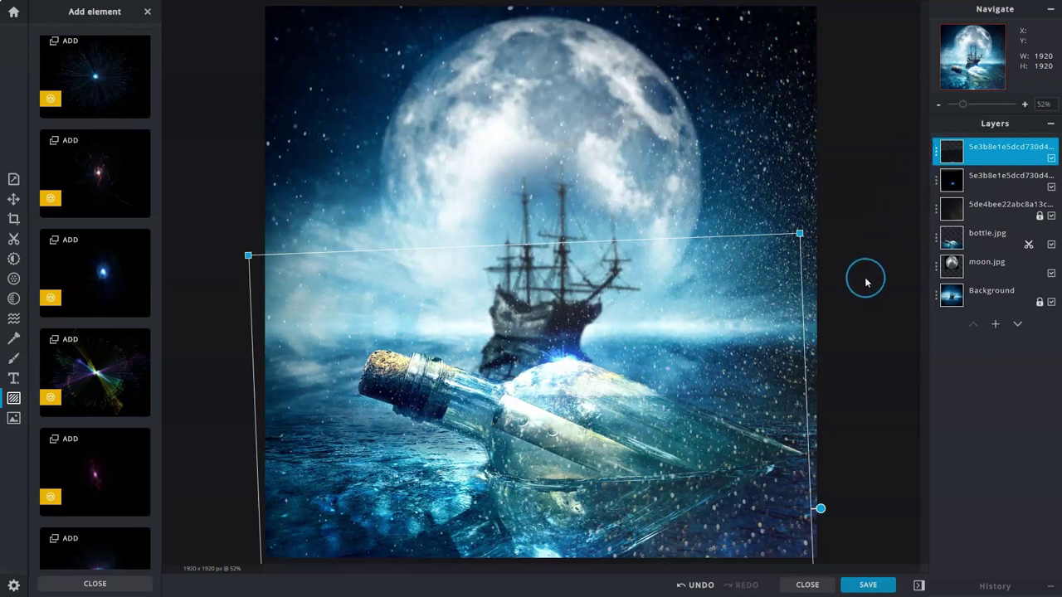
pyautogui.click(858, 311)
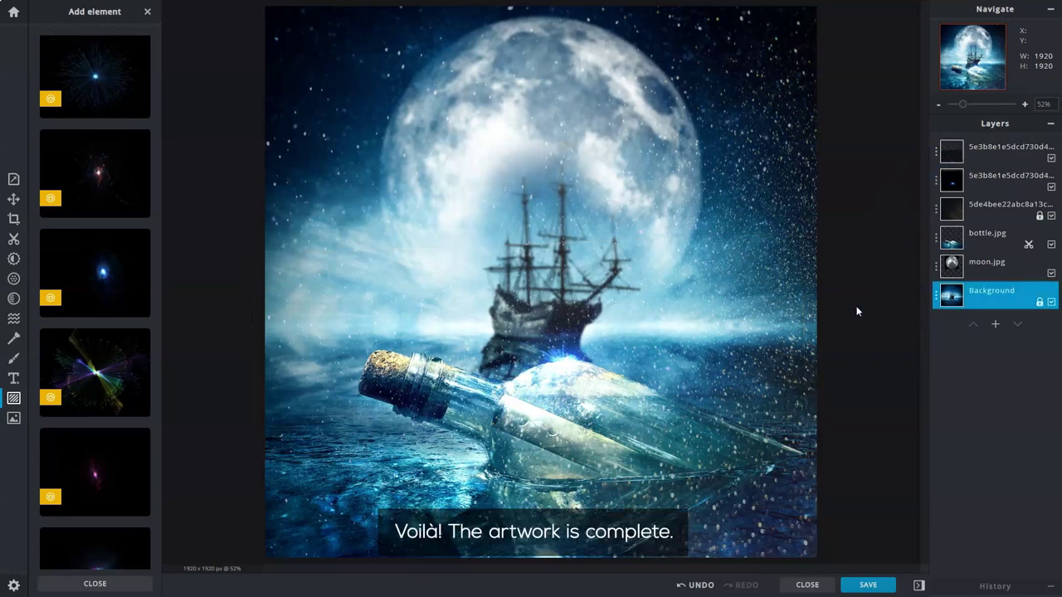